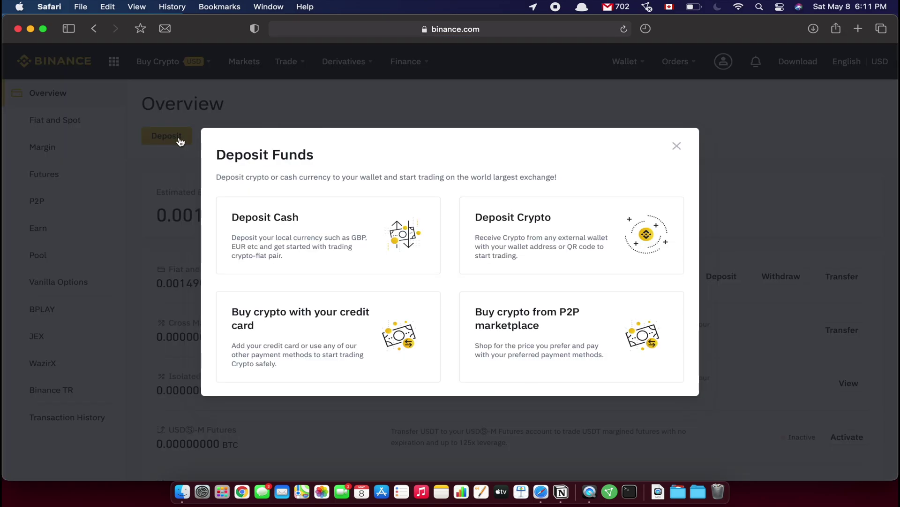
Step: Choose DOGE (Dogecoin) as the coin on Binance's crypto deposit page
left_click(559, 240)
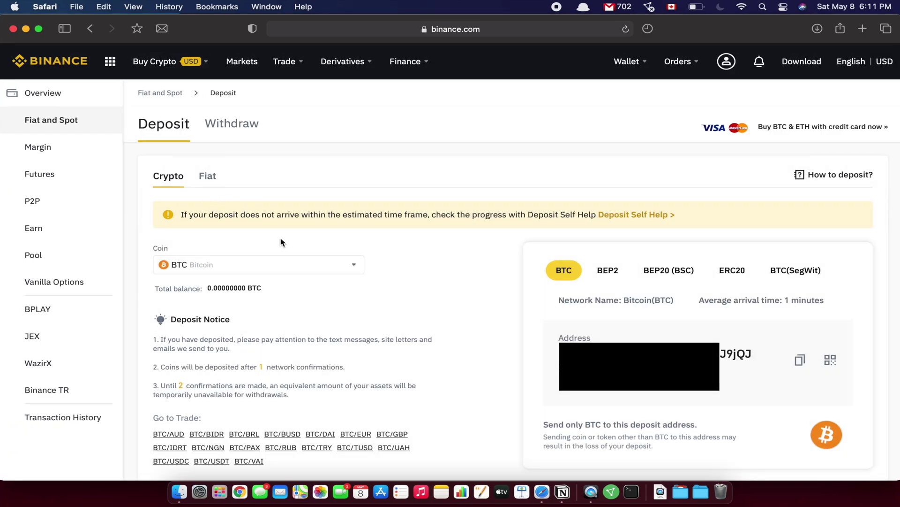
left_click(289, 267)
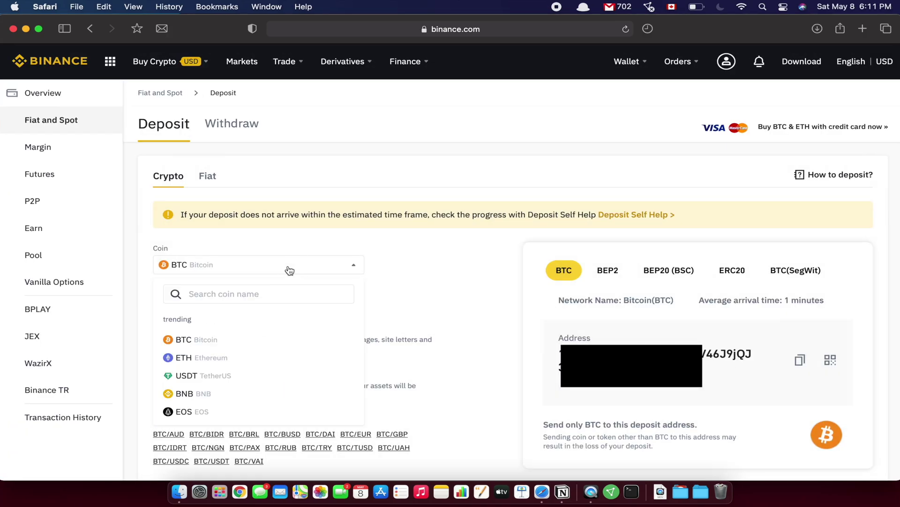
left_click(229, 296)
type("DO")
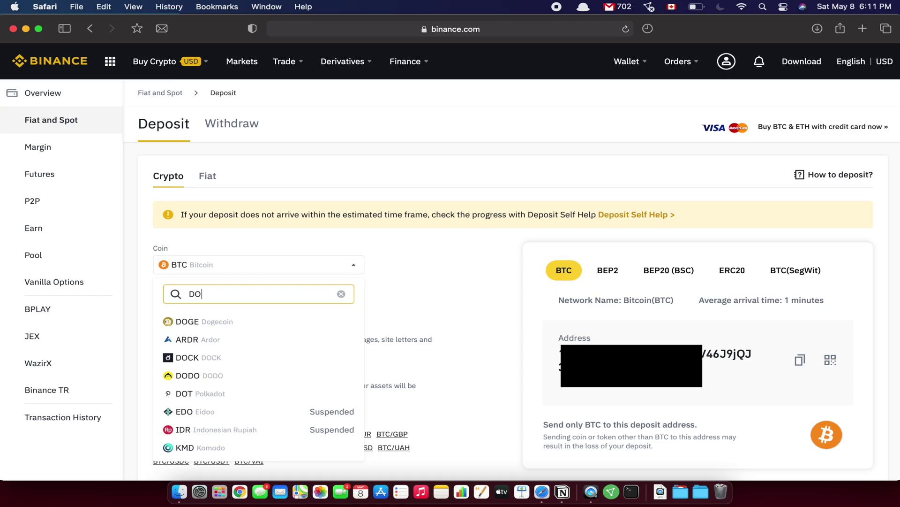
type("GE")
left_click(203, 324)
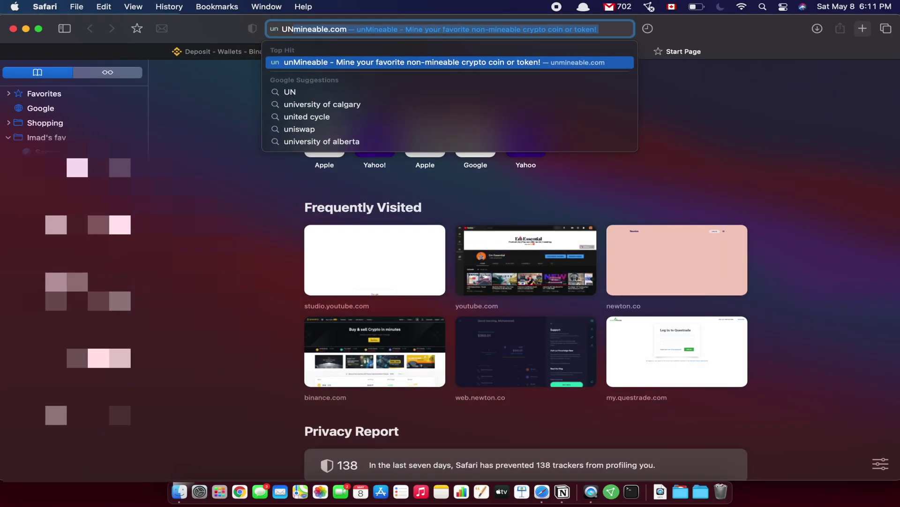
Step: Open unMineable's Dogecoin mining pool page with the RandomX CPU algorithm selected
key("Return")
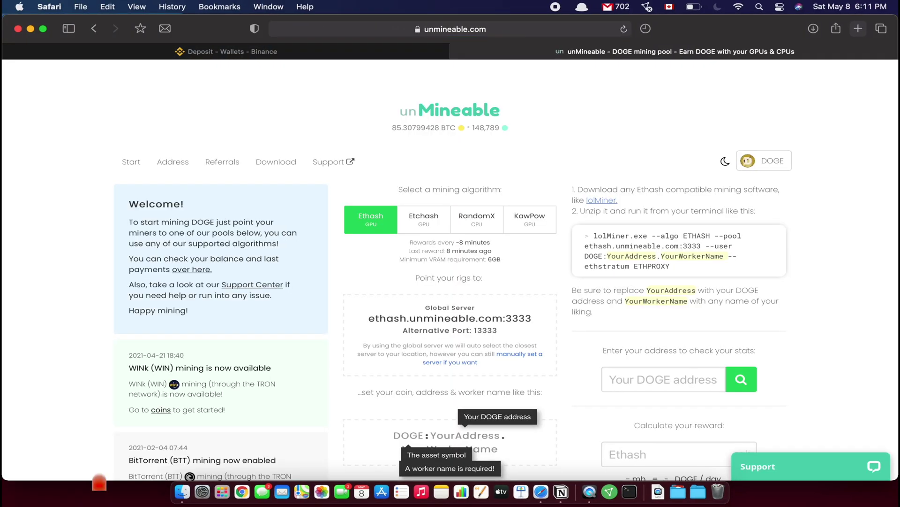
left_click(446, 112)
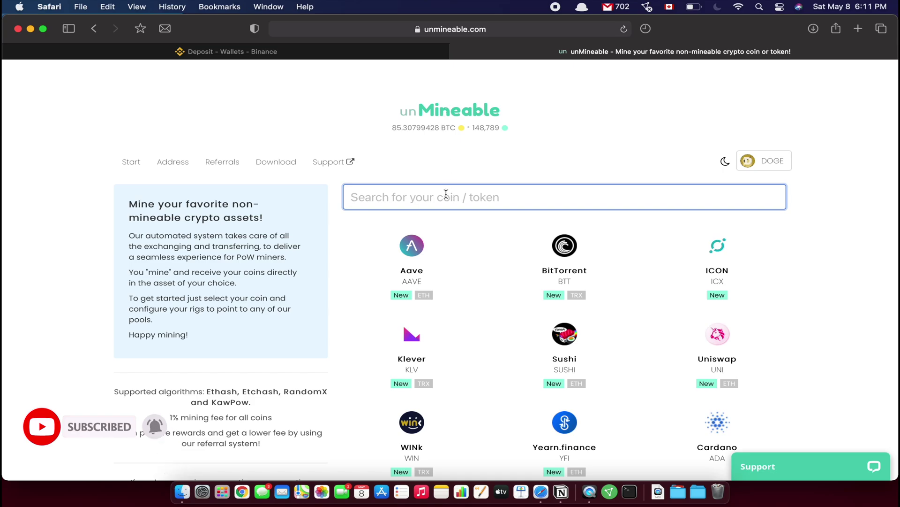
scroll(651, 265, "down", 5)
scroll(653, 266, "down", 2)
scroll(654, 266, "up", 5)
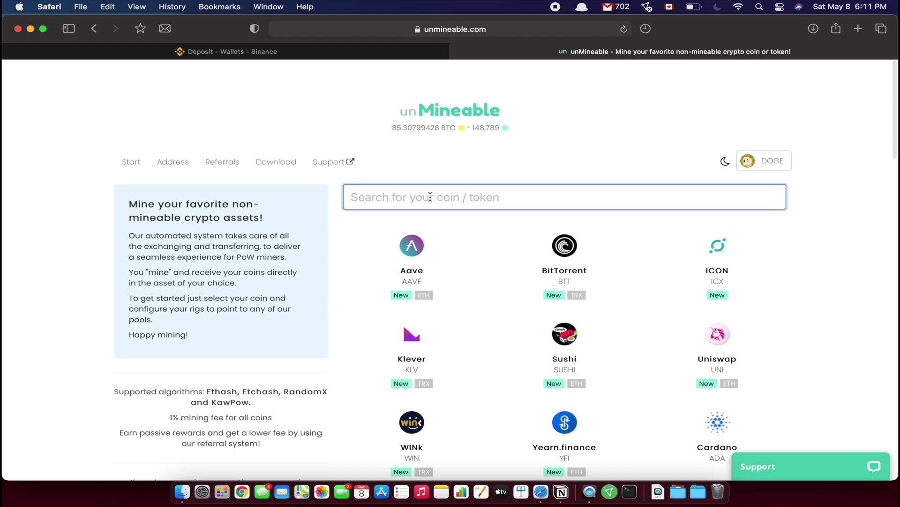
type("DOG")
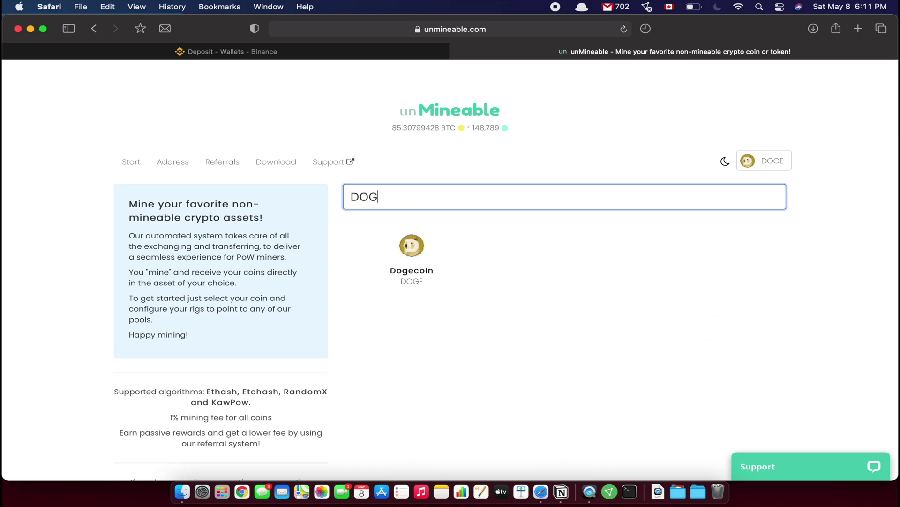
type("E")
left_click(420, 273)
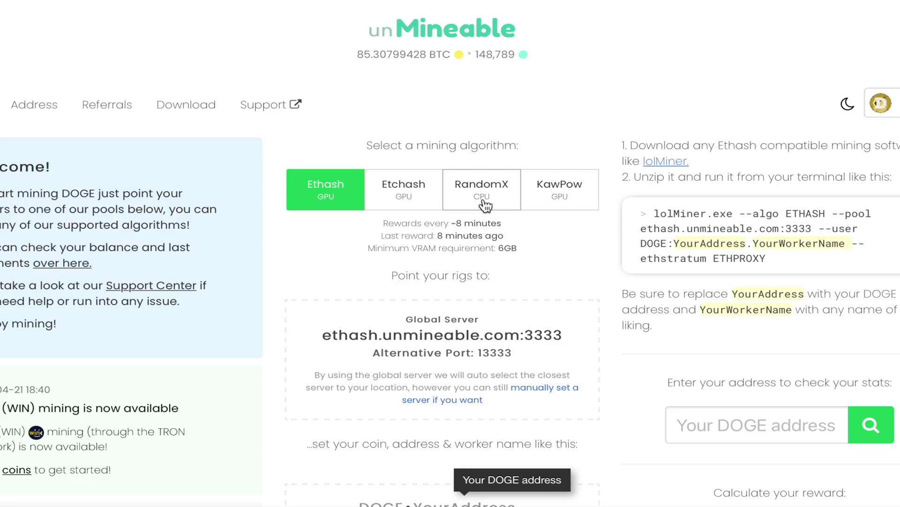
left_click(488, 203)
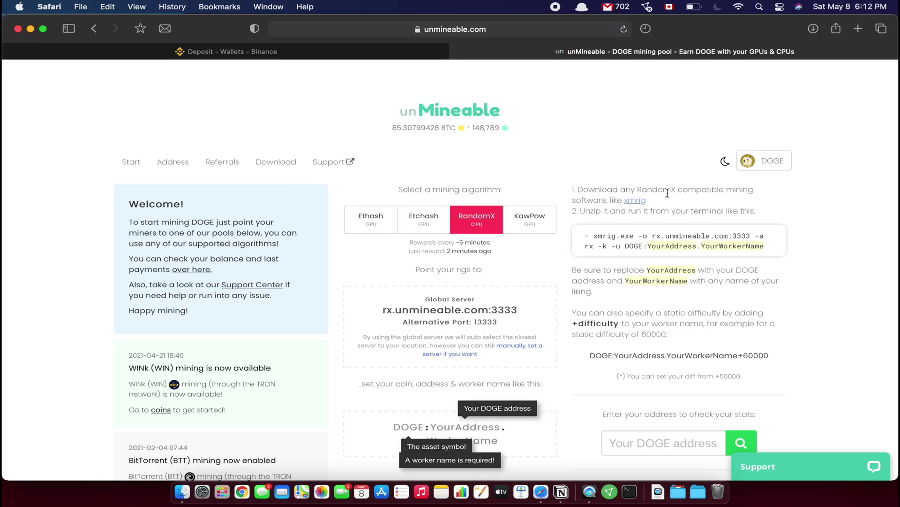
Step: Download xmrig-6.12.1-macos-arm64.tar.gz from xmrig's GitHub releases and show recent downloads
left_click(637, 202)
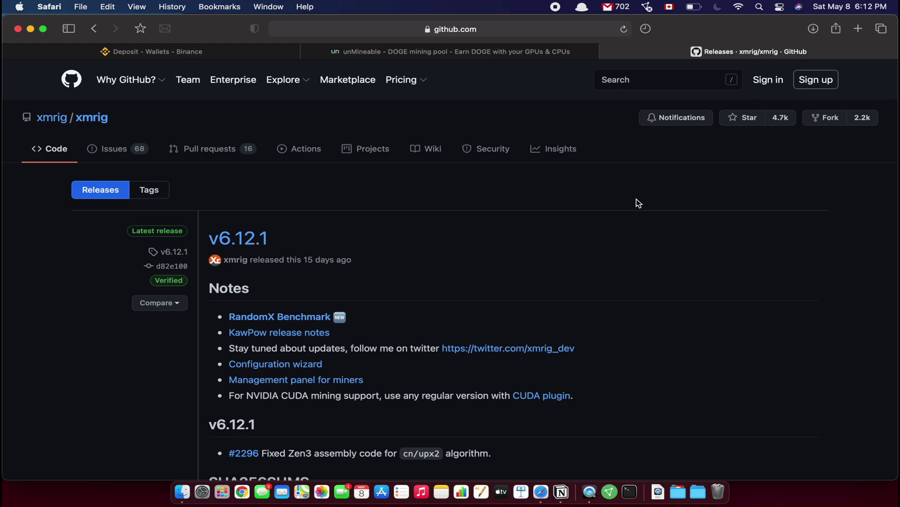
scroll(637, 204, "down", 5)
scroll(637, 203, "down", 5)
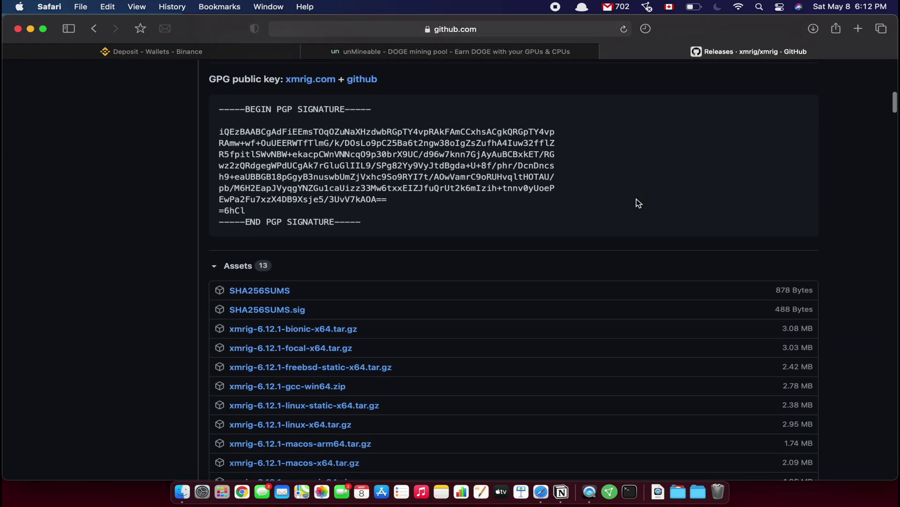
scroll(637, 202, "down", 3)
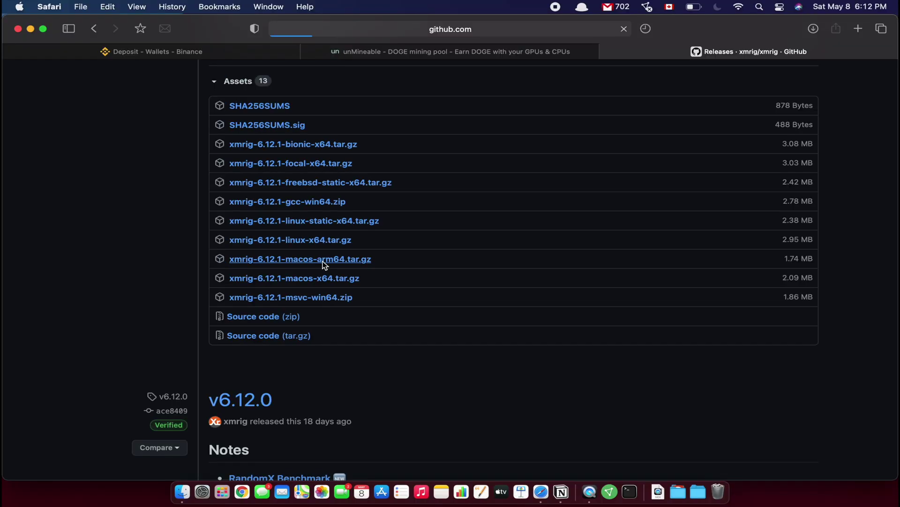
left_click(323, 262)
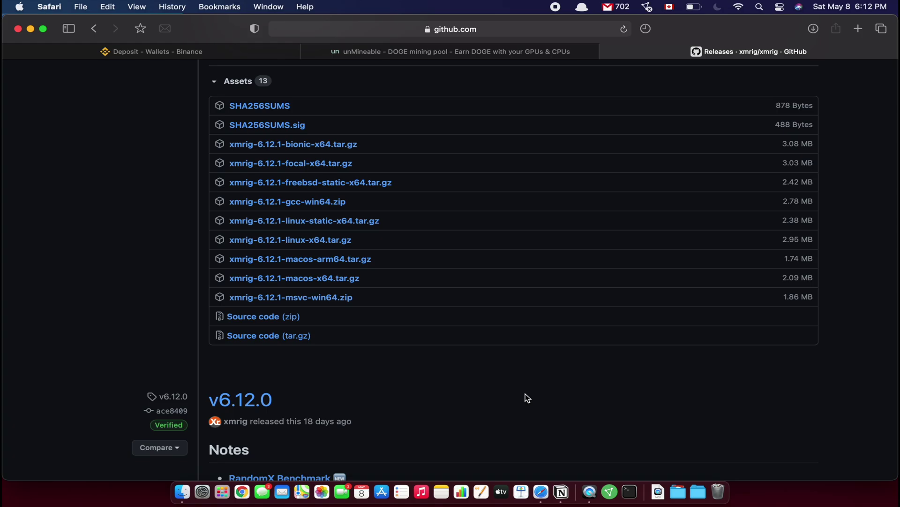
left_click(678, 491)
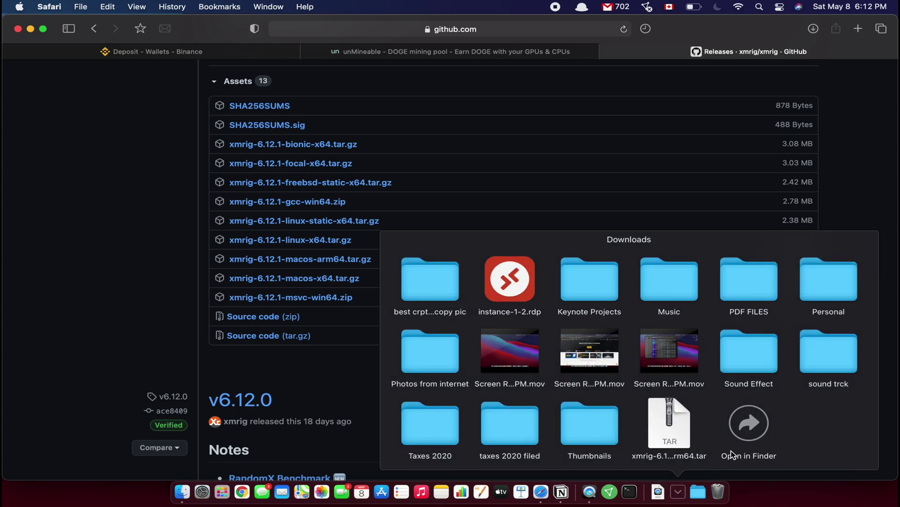
Step: Extract the xmrig archive and move xmrig-6.12.1 into Applications, replacing the existing folder
left_click(752, 423)
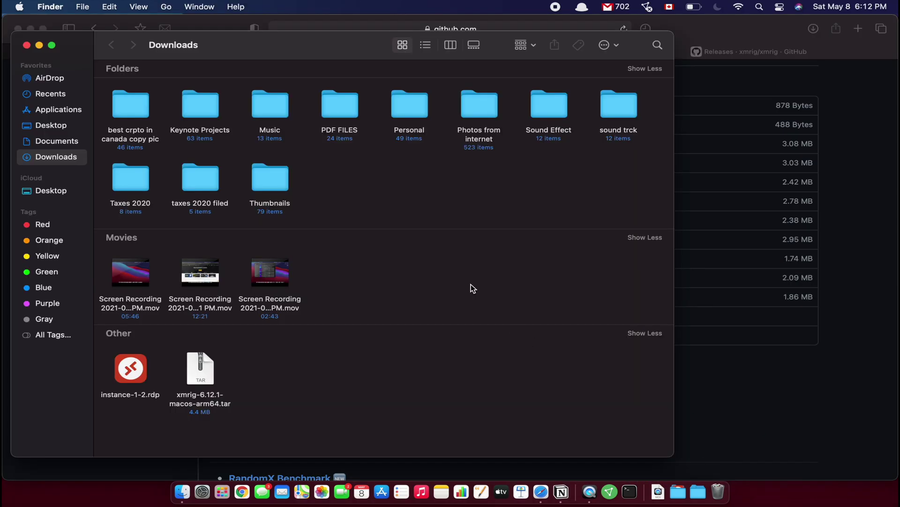
double_click(200, 371)
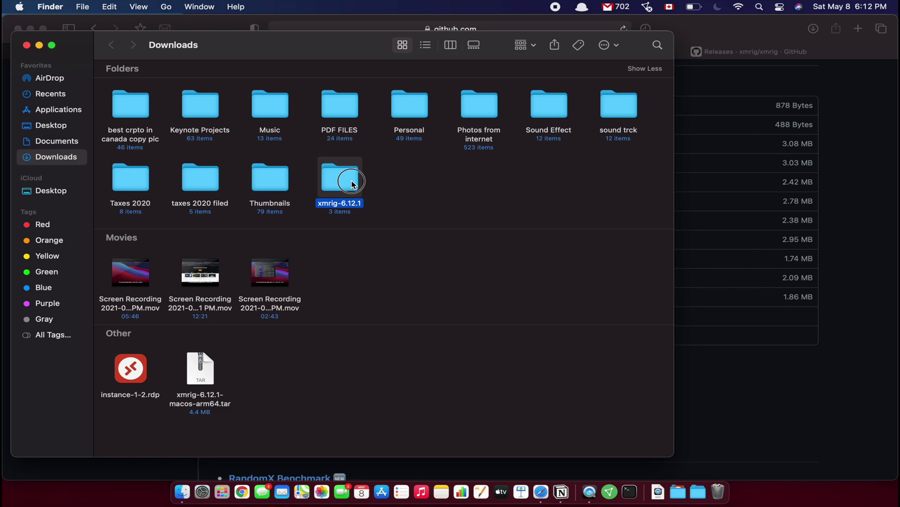
left_click_drag(352, 185, 74, 115)
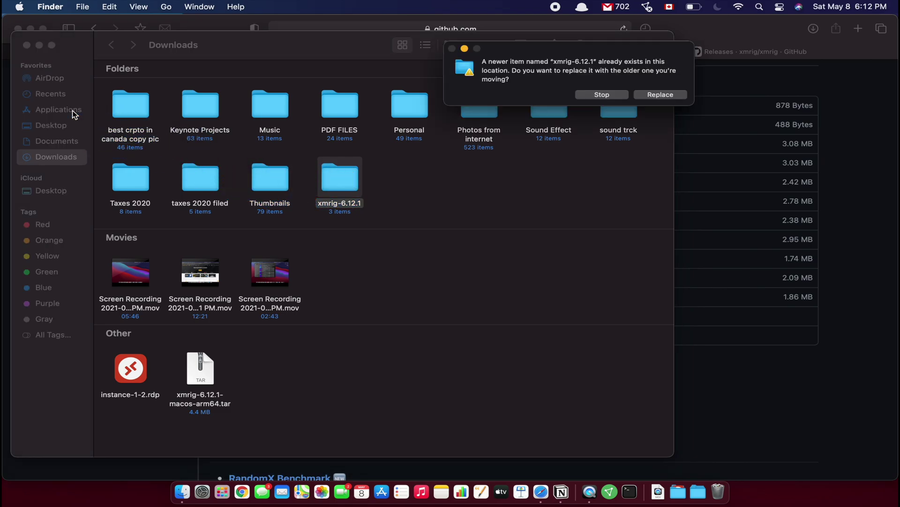
left_click(662, 96)
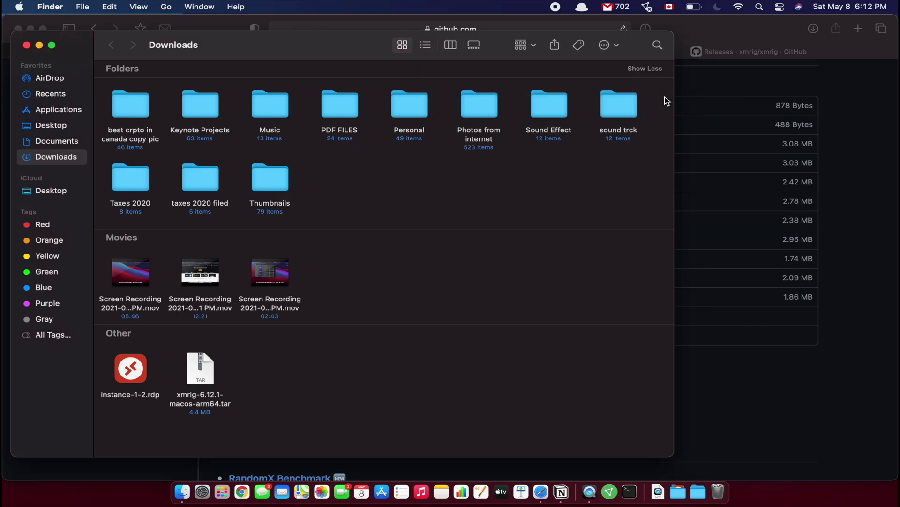
Step: Open xmrig-6.12.1 in Applications and select config.json, SHA256SUMS and xmrig
left_click(61, 109)
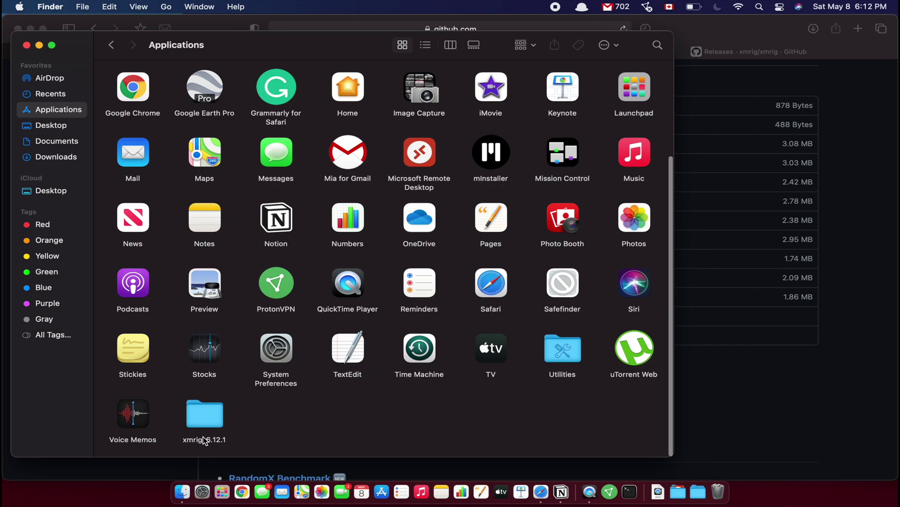
double_click(203, 422)
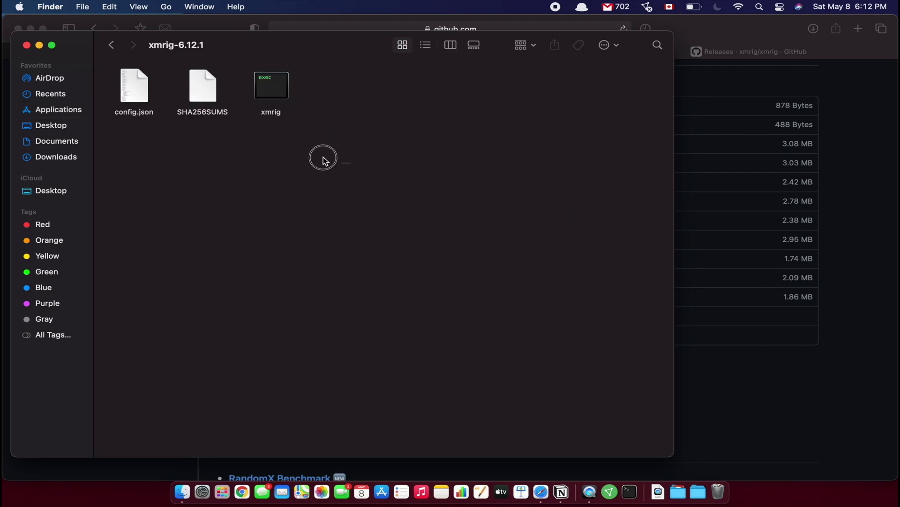
left_click_drag(351, 168, 116, 67)
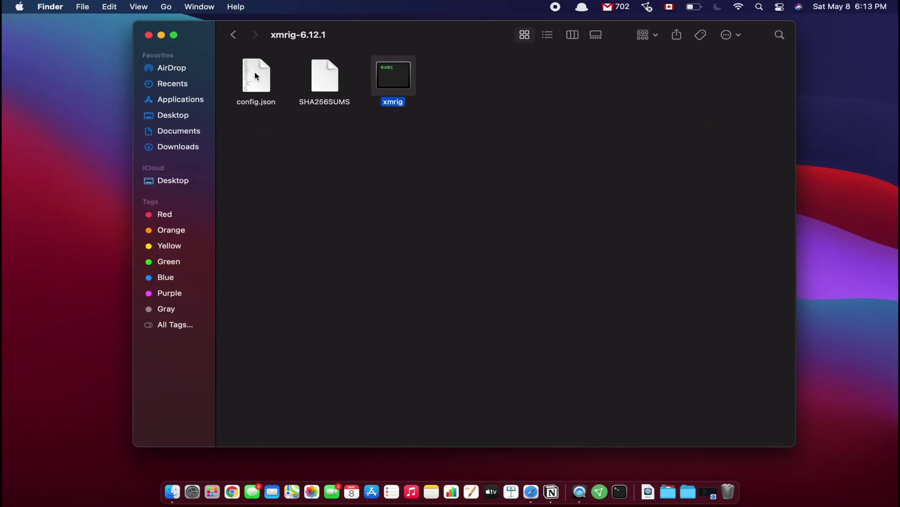
Step: Open config.json in TextEdit and change the pool algo from null to "RX/0"
left_click(253, 81)
right_click(255, 73)
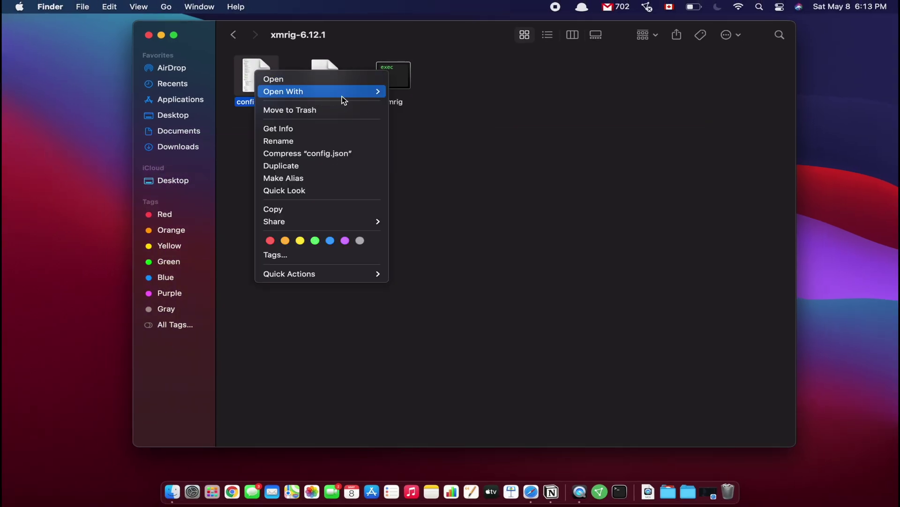
mouse_move(320, 91)
left_click(427, 93)
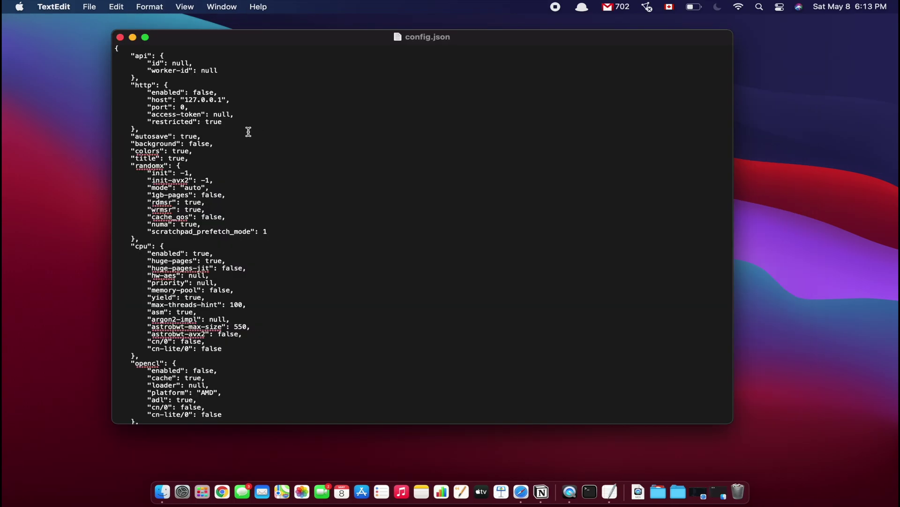
scroll(247, 131, "down", 1)
scroll(248, 131, "down", 4)
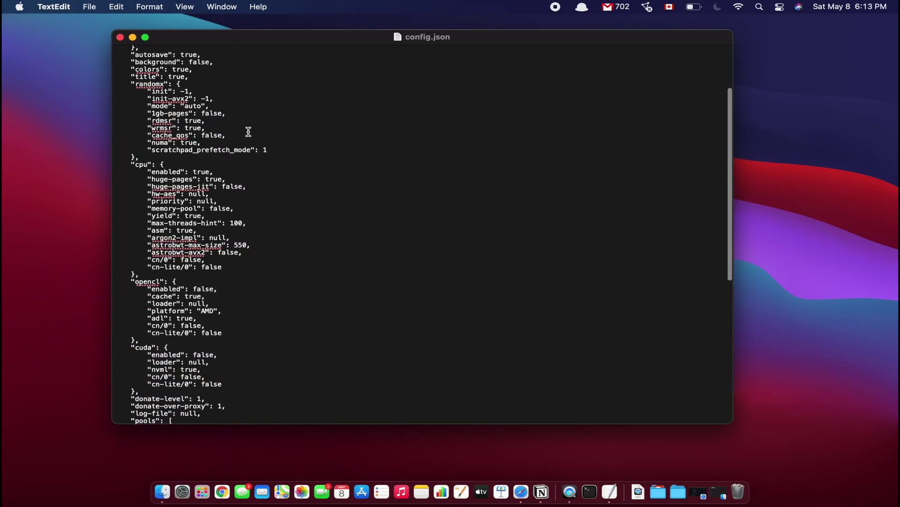
scroll(248, 132, "down", 5)
scroll(248, 132, "down", 5)
scroll(247, 132, "down", 3)
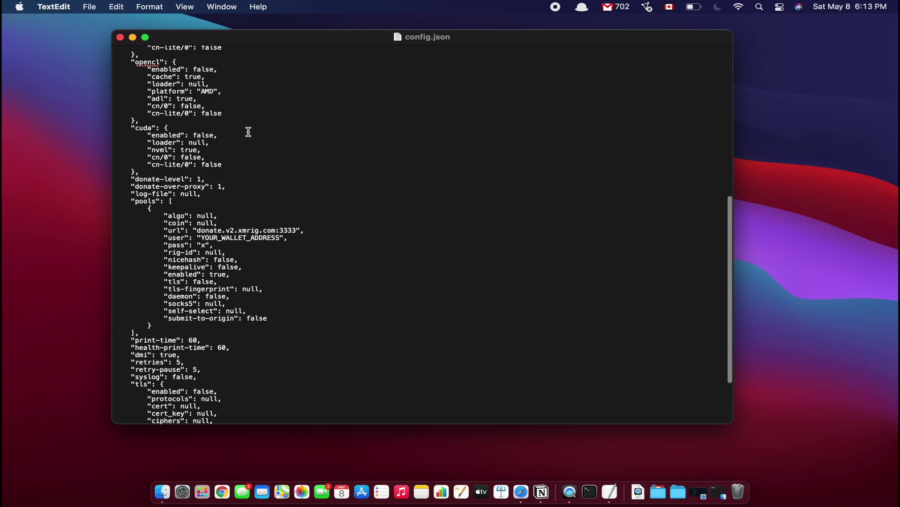
scroll(248, 131, "down", 2)
mouse_move(130, 171)
left_mouse_down()
mouse_move(191, 171)
mouse_move(171, 186)
mouse_move(216, 186)
left_mouse_up()
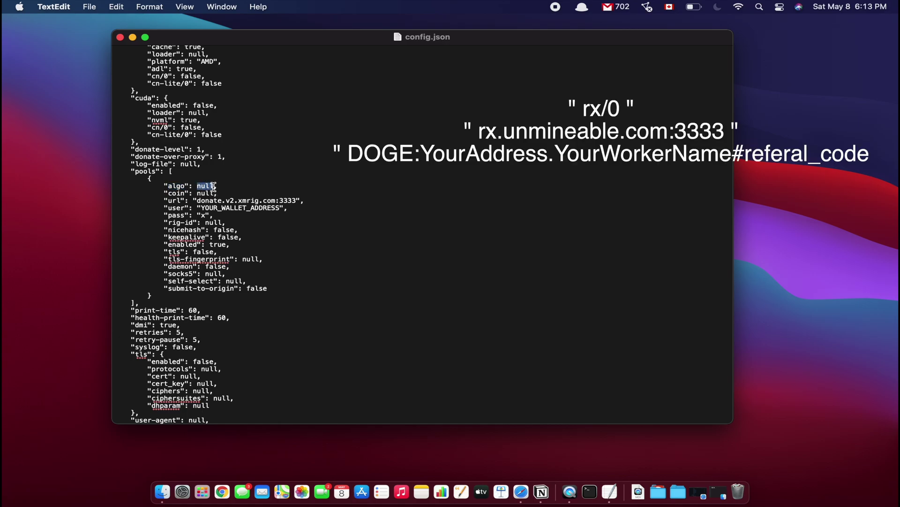
type("\"RX/0")
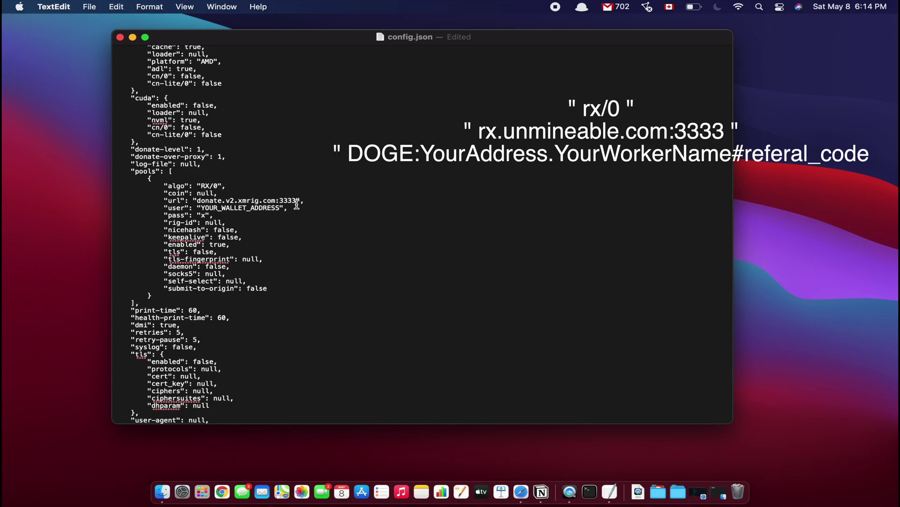
left_click_drag(197, 202, 296, 200)
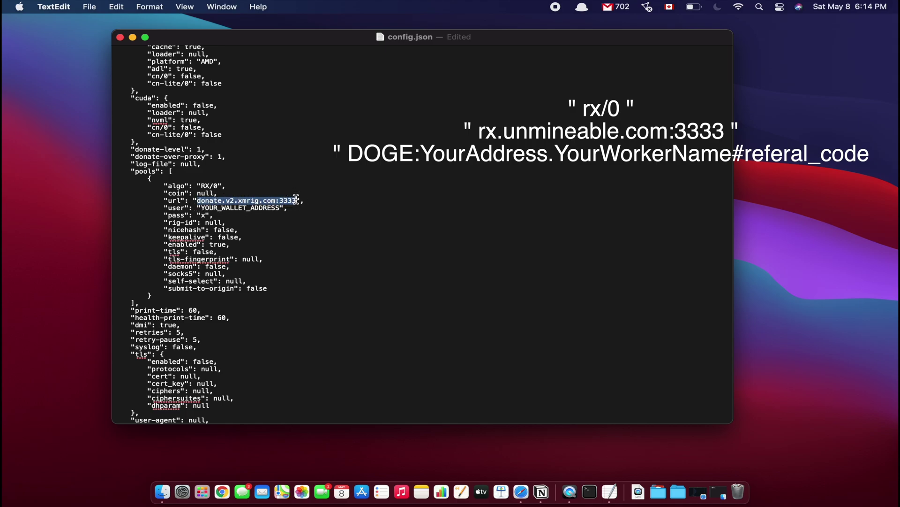
Step: Copy the rx.unmineable.com:3333 server address from unMineable's DOGE page
left_click(521, 491)
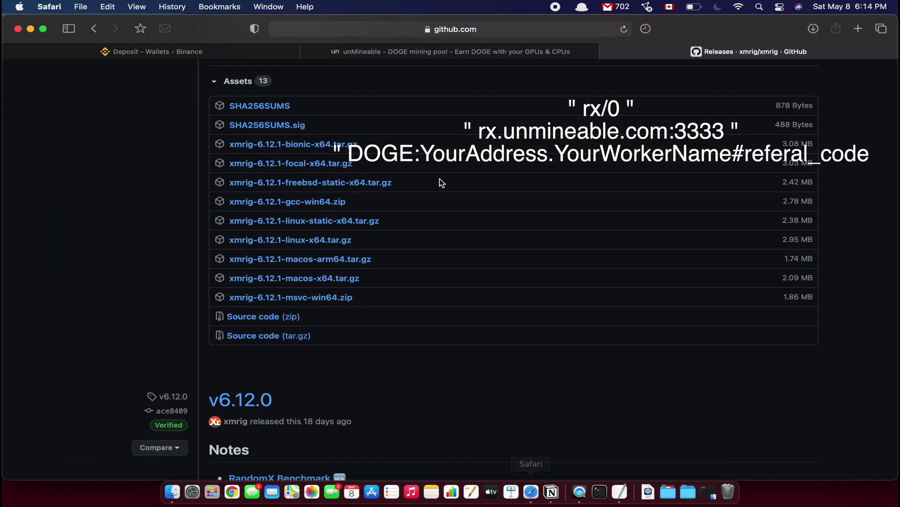
left_click(412, 51)
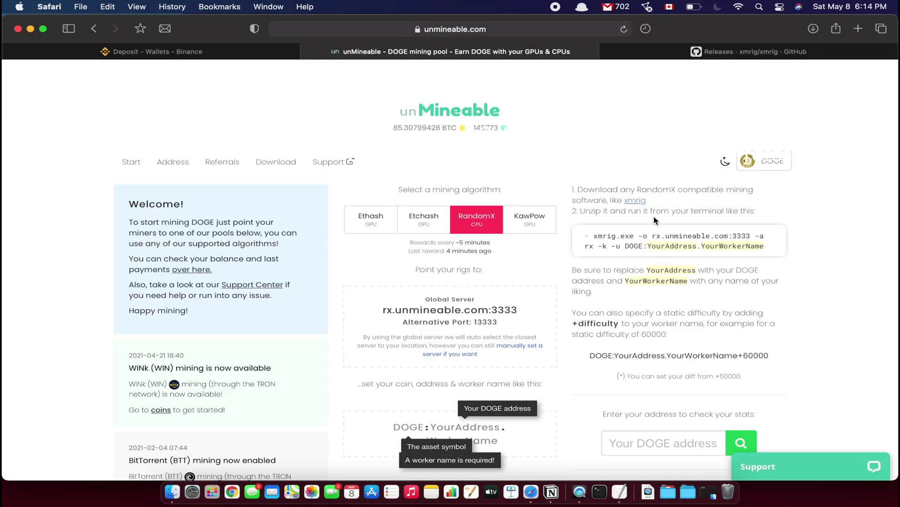
left_click_drag(653, 236, 752, 238)
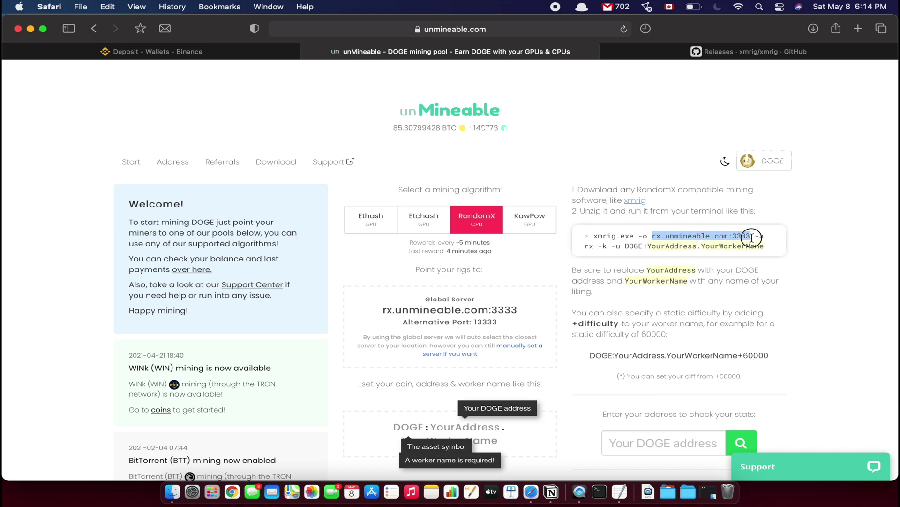
key("super+c")
left_click(31, 29)
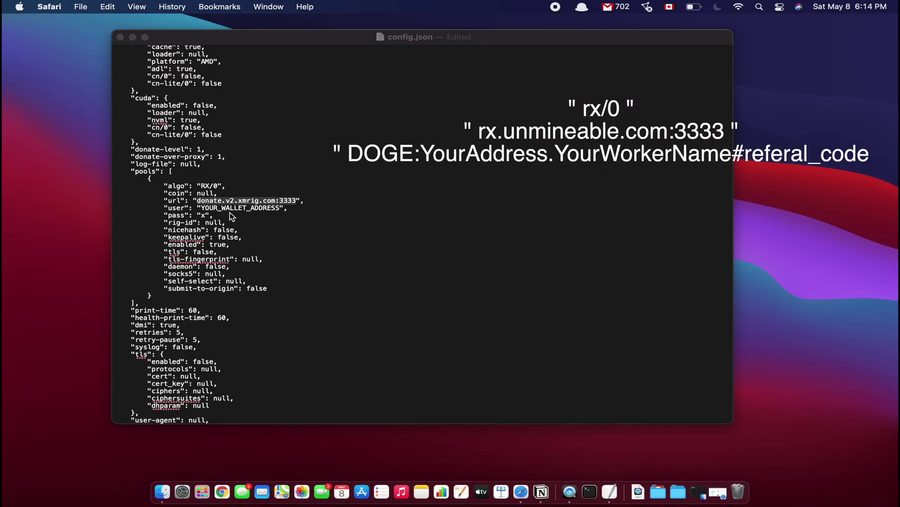
Step: Replace the YOUR_WALLET_ADDRESS placeholder on config.json's user line with a DOGE: value
left_click(198, 201)
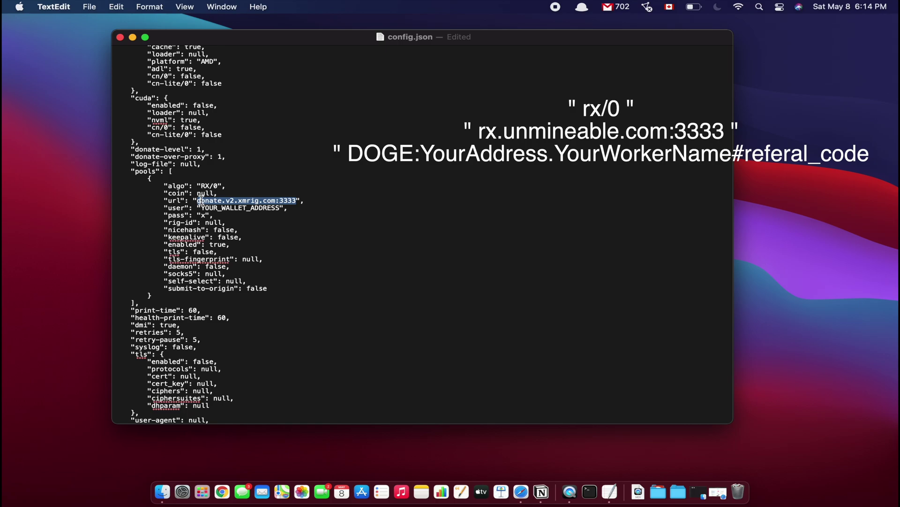
type("rx.unmineable.com:3333")
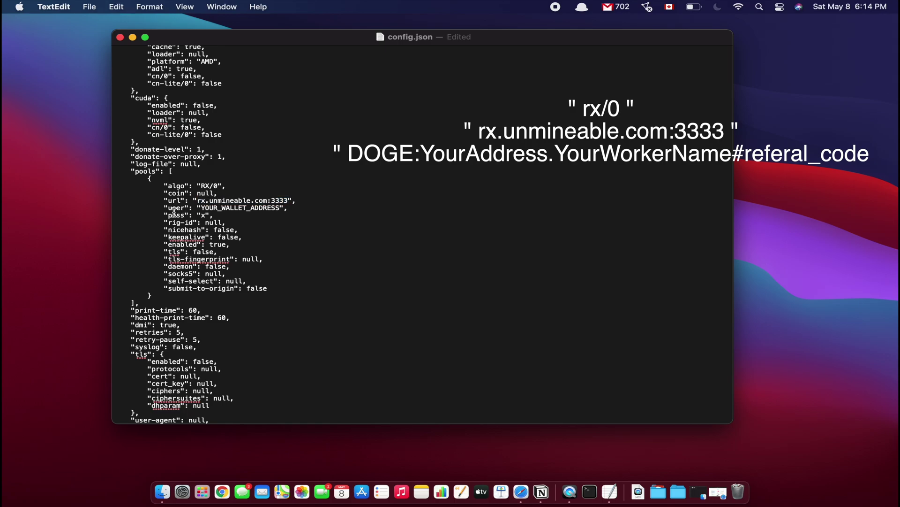
left_click(176, 208)
double_click(177, 208)
left_click_drag(200, 208, 279, 208)
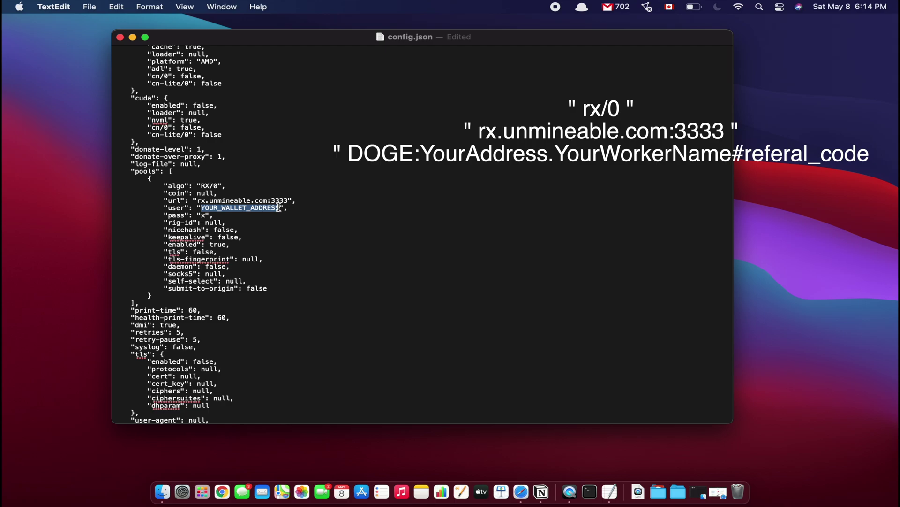
type("D")
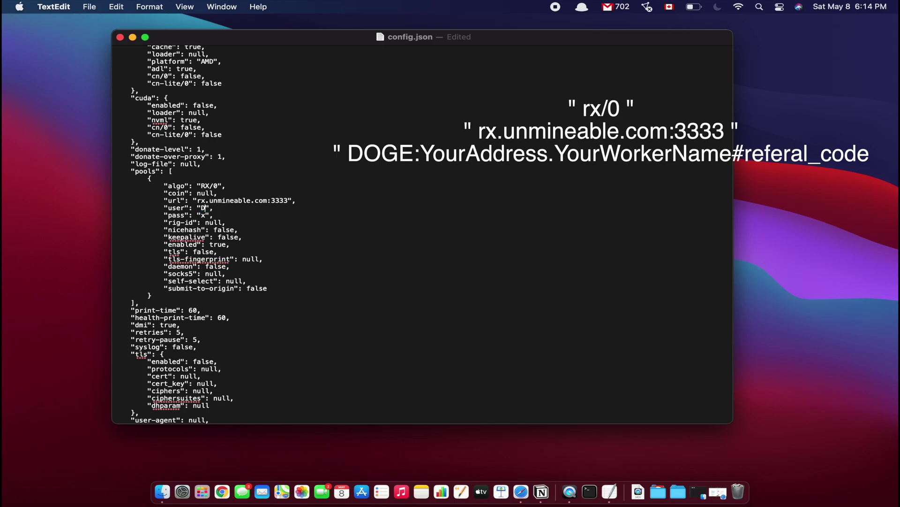
type("OGE")
type(":")
key("super+v")
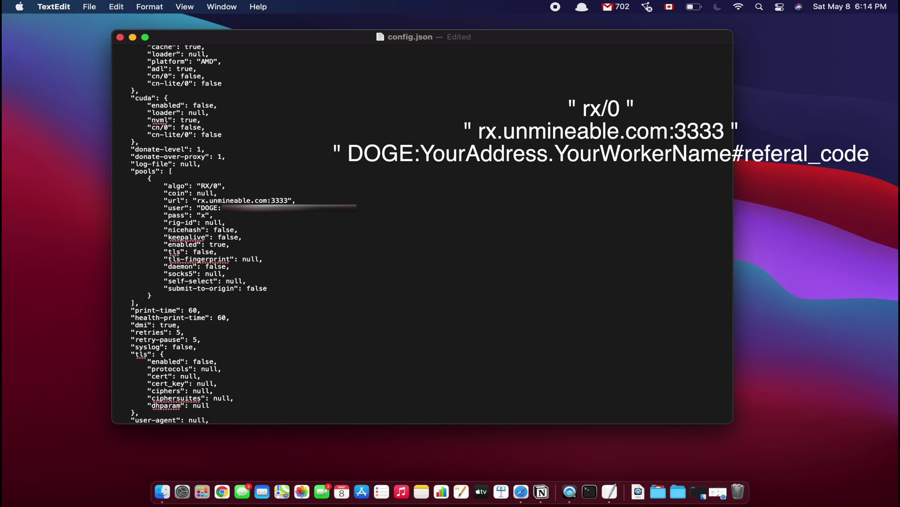
Step: Paste the Binance DOGE deposit address after DOGE: in the user line
left_click(521, 491)
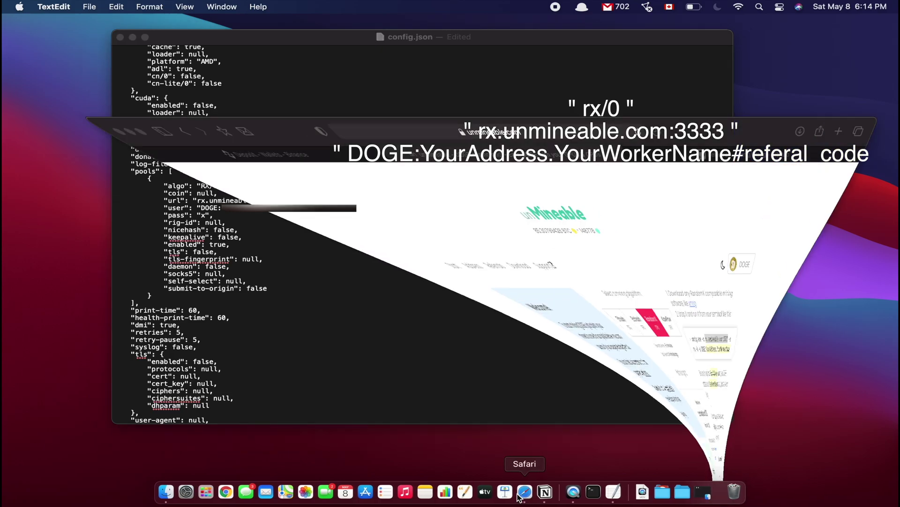
left_click(800, 378)
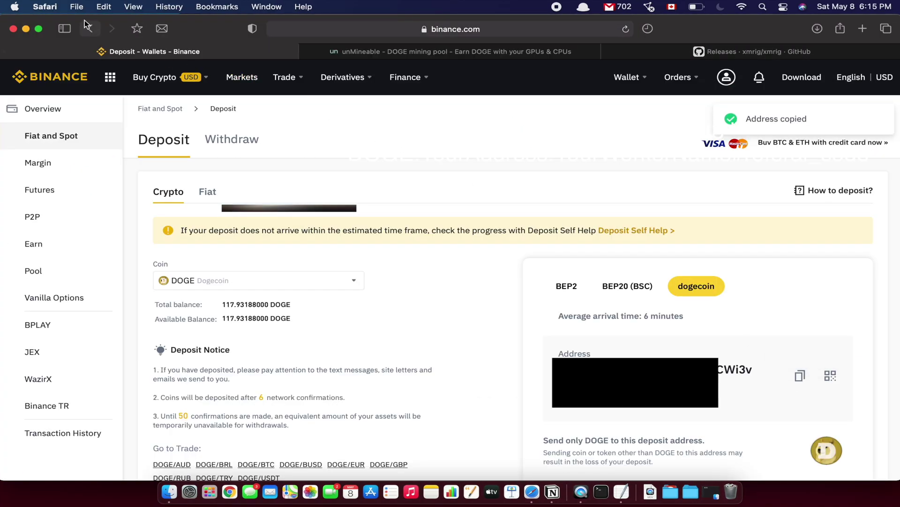
left_click(25, 29)
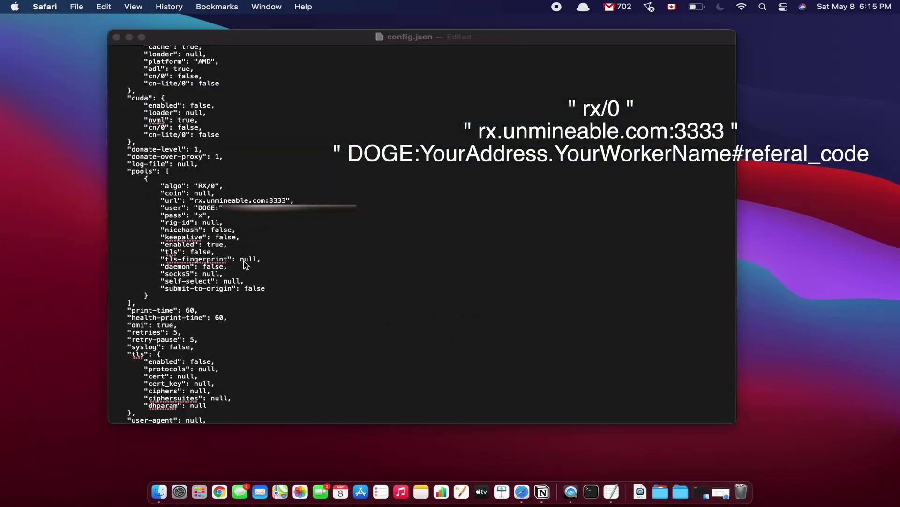
left_click(219, 209)
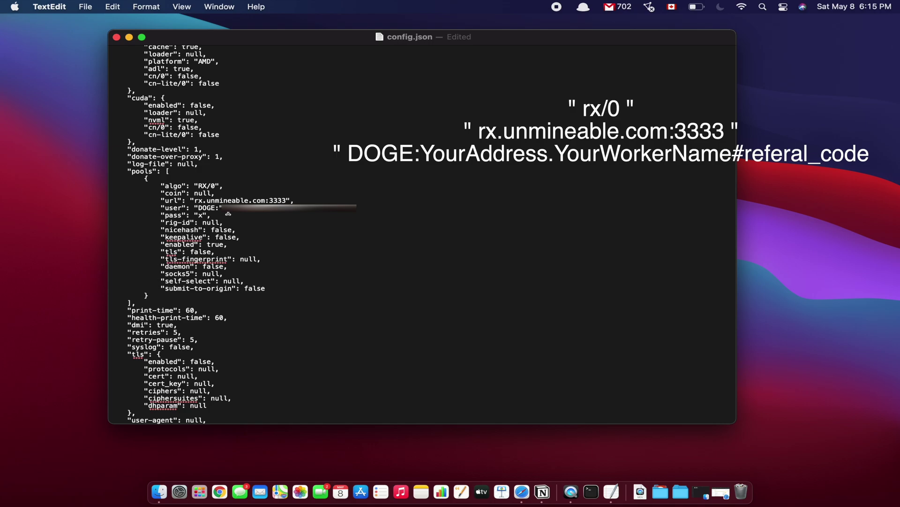
key("super+v")
type(".")
type("EMESSENTIAL")
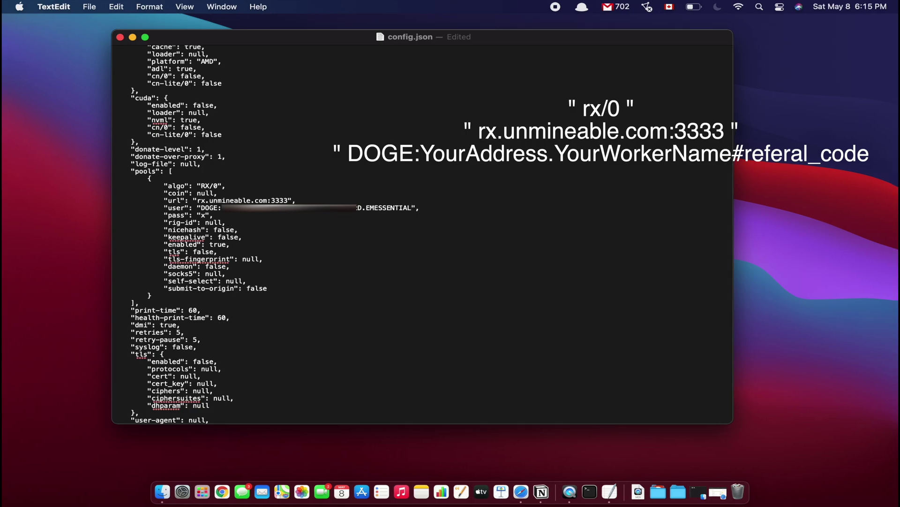
type("#")
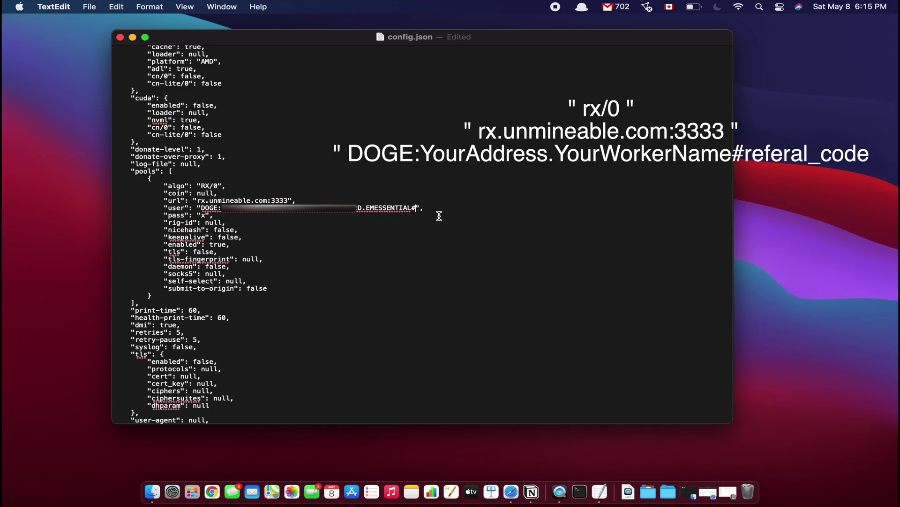
Step: Add the referral code after the #, then save and close config.json
key("super+v")
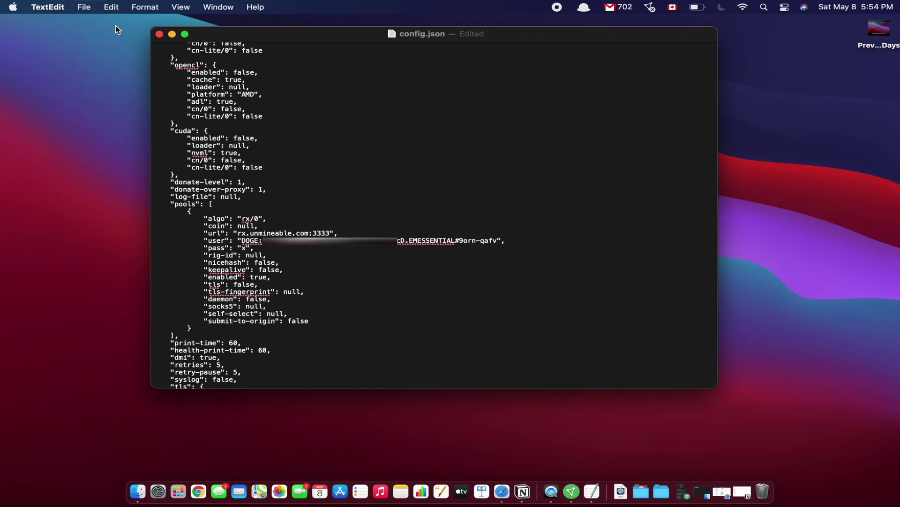
left_click(84, 9)
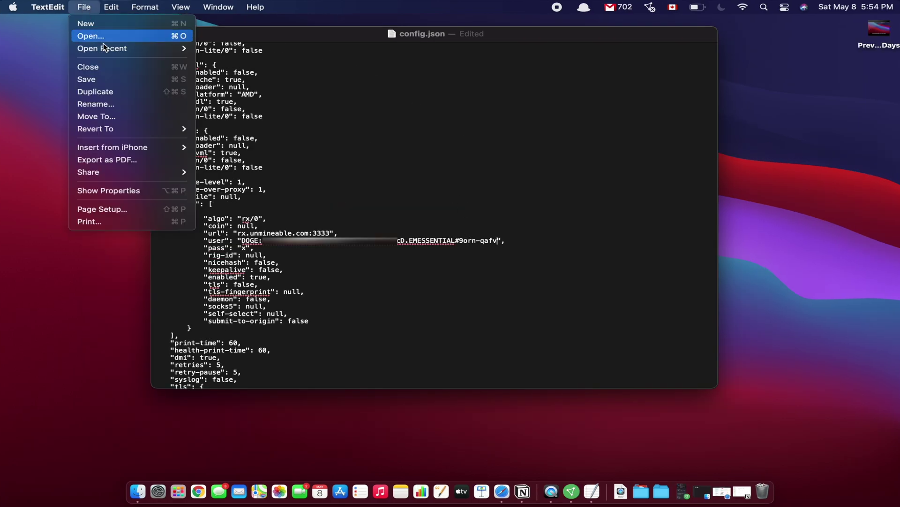
left_click(130, 79)
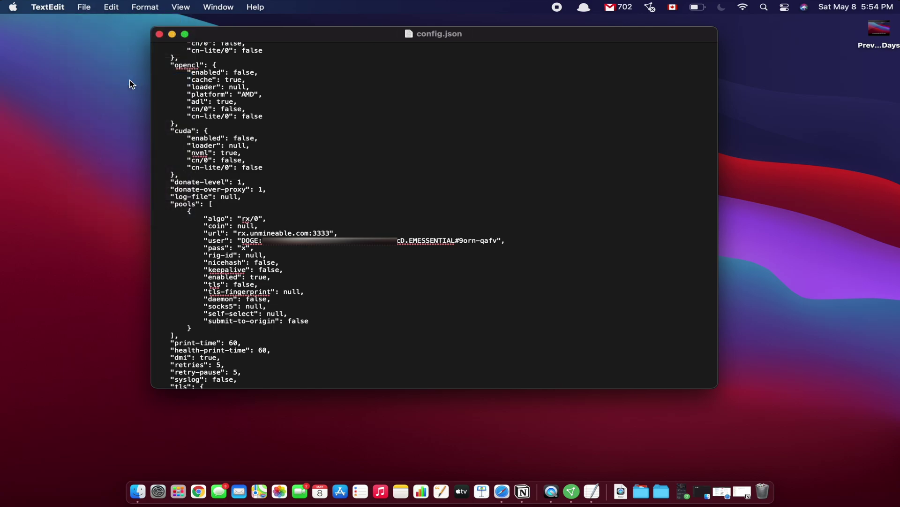
left_click(160, 34)
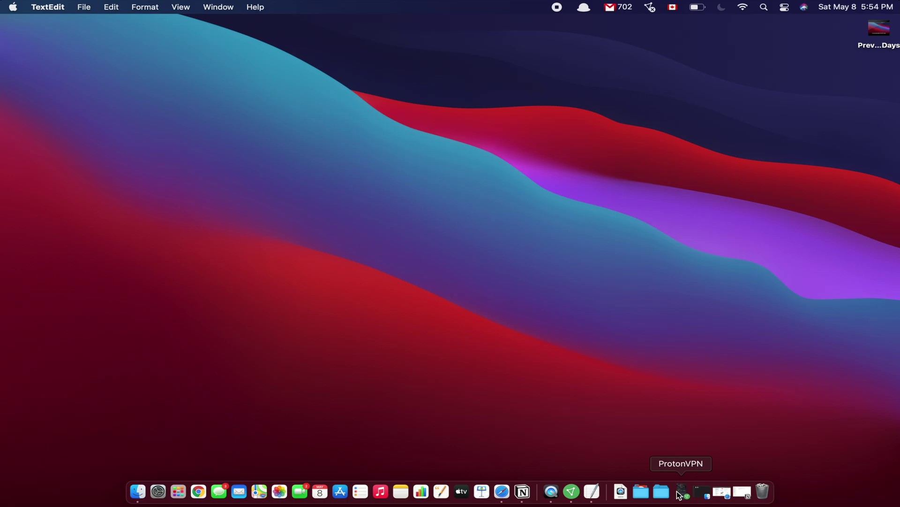
Step: Launch xmrig from the xmrig-6.12.1 folder and dismiss the unidentified-developer warning
left_click(138, 492)
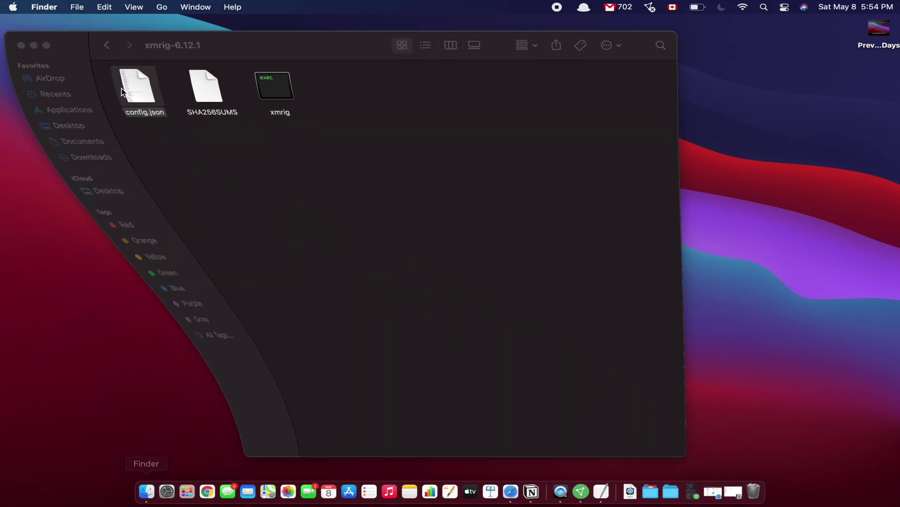
left_click(264, 163)
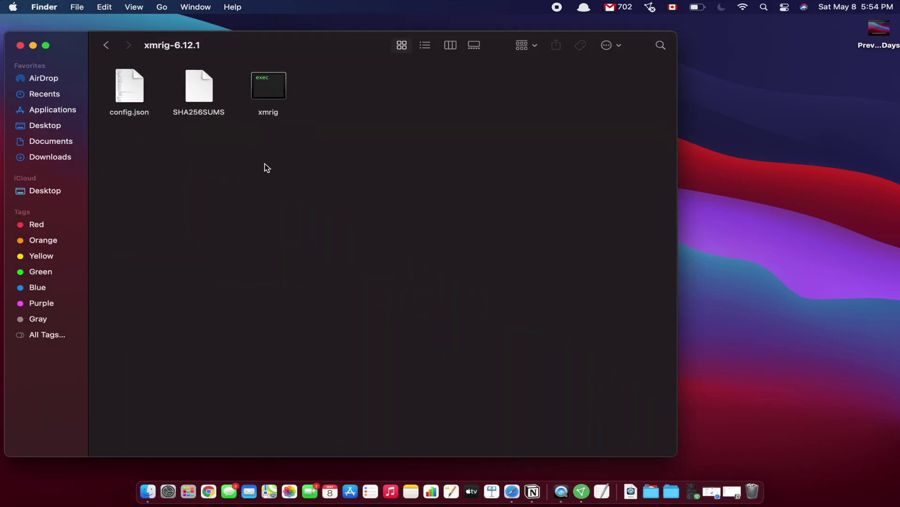
double_click(280, 92)
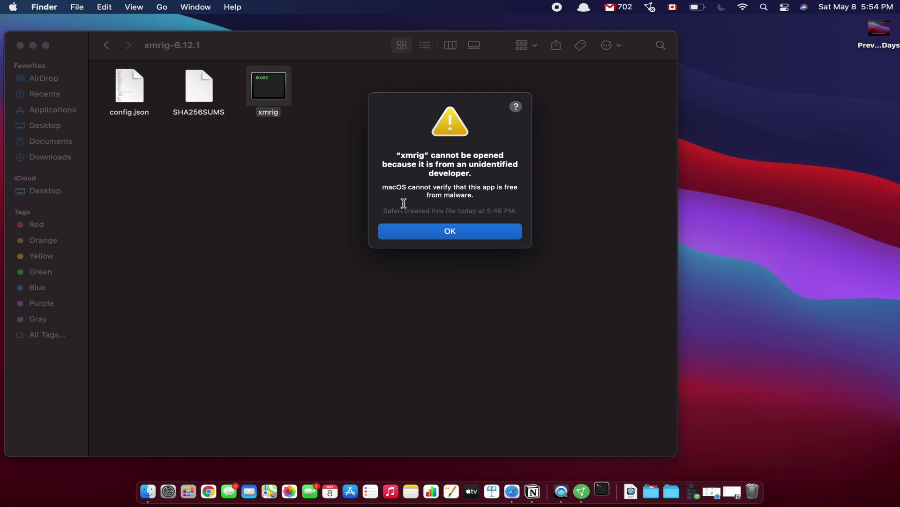
left_click(458, 234)
left_click(13, 7)
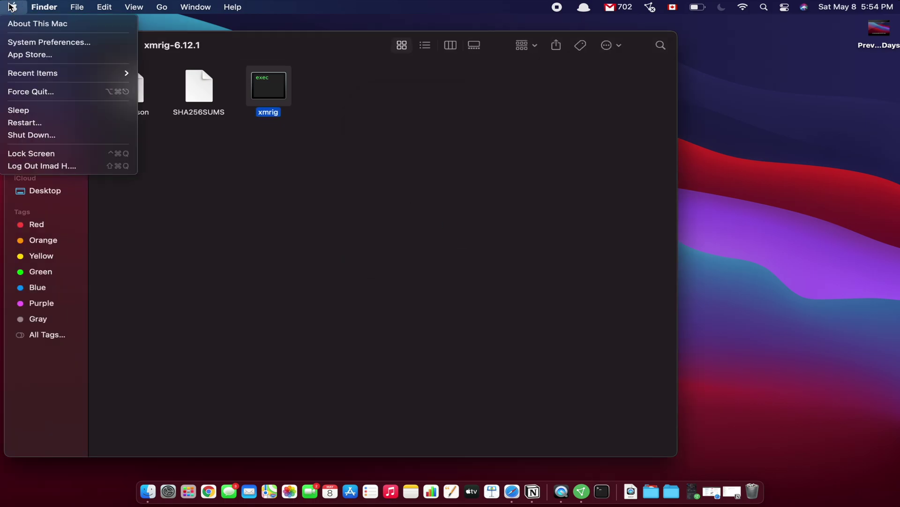
Step: Allow xmrig with Open Anyway in Security & Privacy and confirm opening it
left_click(82, 45)
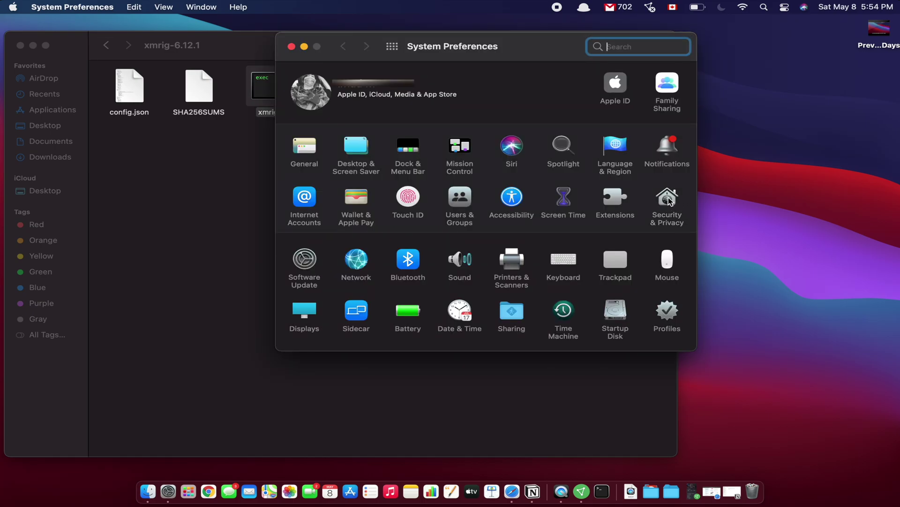
left_click(668, 200)
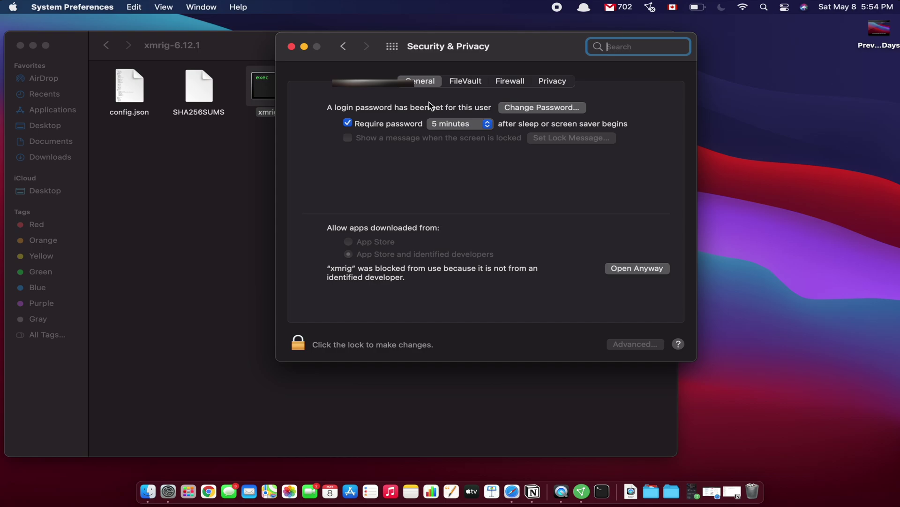
left_click(426, 89)
left_click(656, 270)
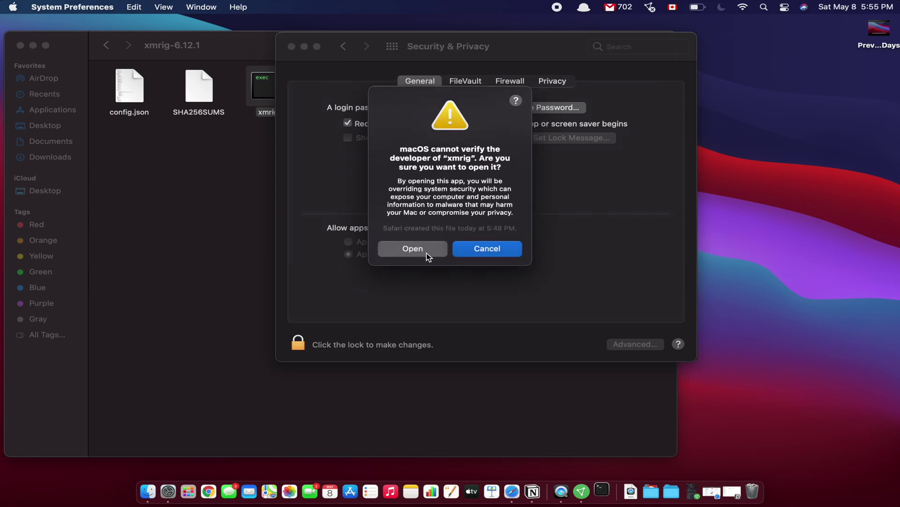
left_click(425, 249)
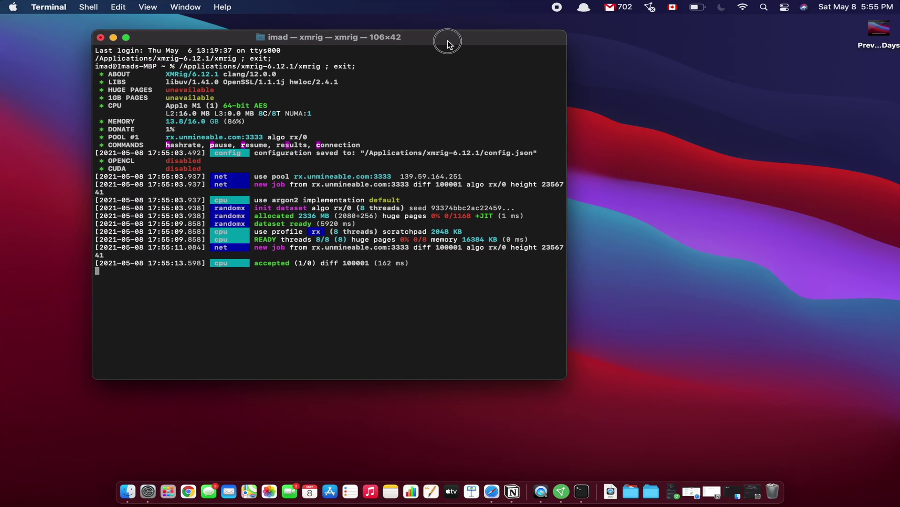
Step: Reposition the Terminal mining log and select the 2341.2 H/s maximum hashrate
left_click_drag(446, 40, 422, 41)
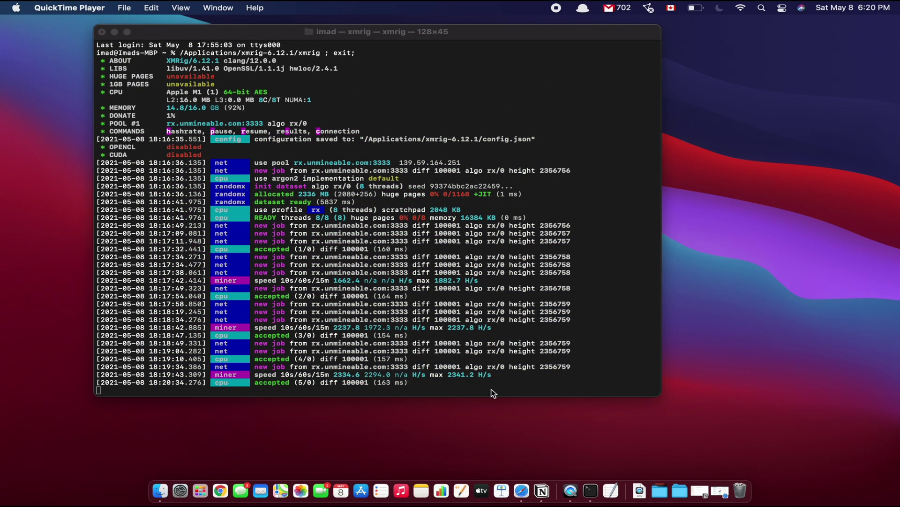
left_click(444, 376)
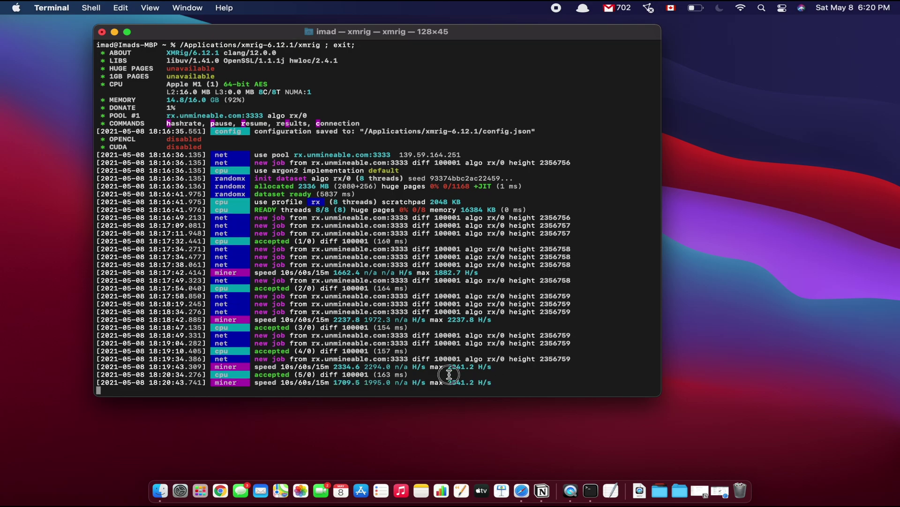
left_click_drag(447, 382, 475, 385)
Step: Enter 2341.2 H/s in unMineable's RandomX calculator and copy Binance's DOGE deposit address
left_click(523, 491)
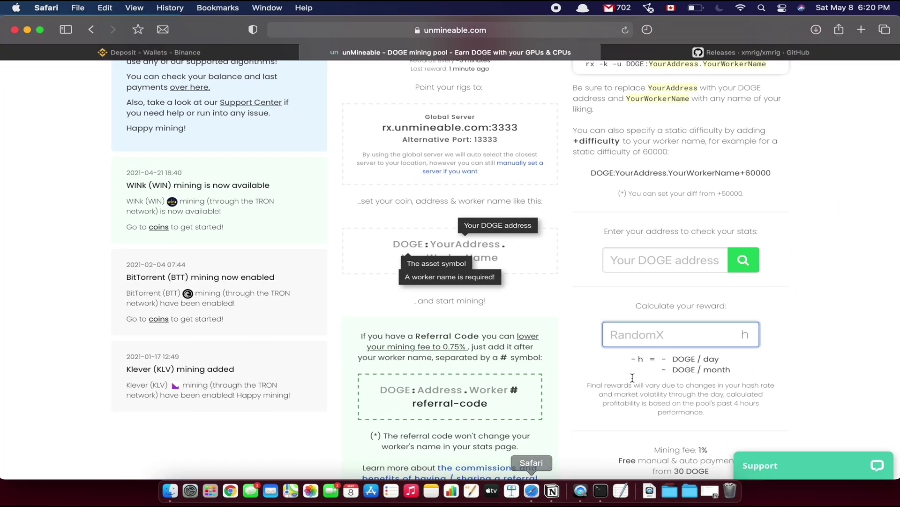
scroll(668, 182, "up", 5)
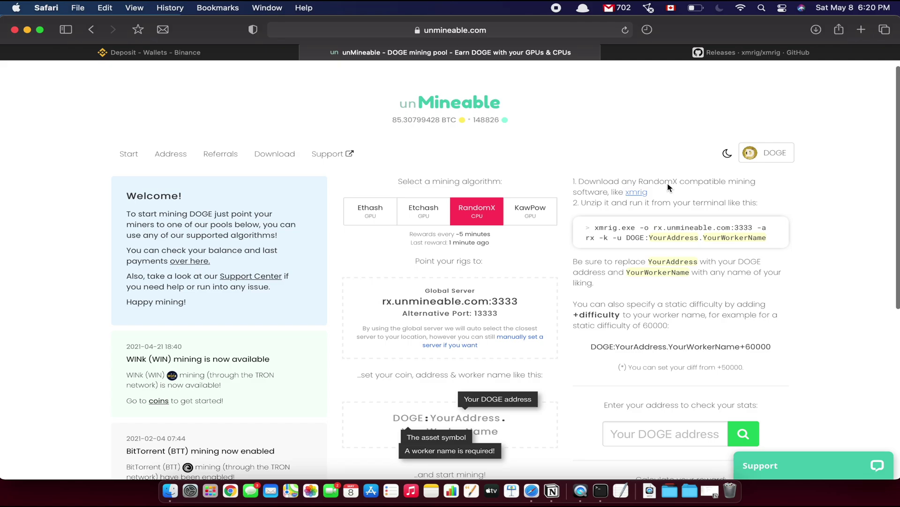
left_click(484, 221)
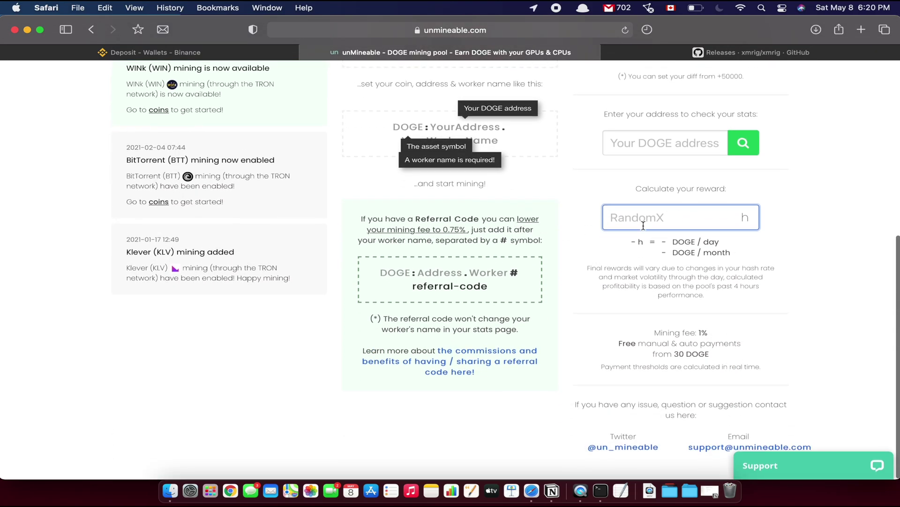
key("super+v")
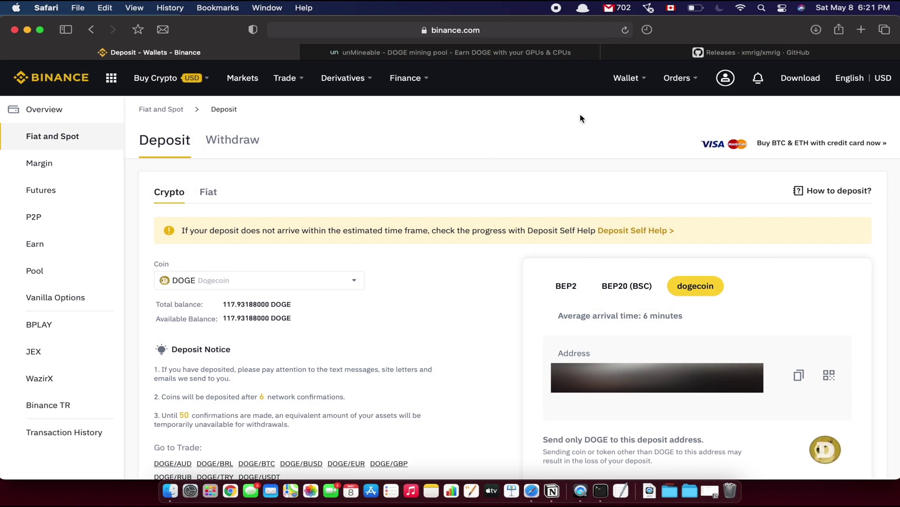
left_click(800, 377)
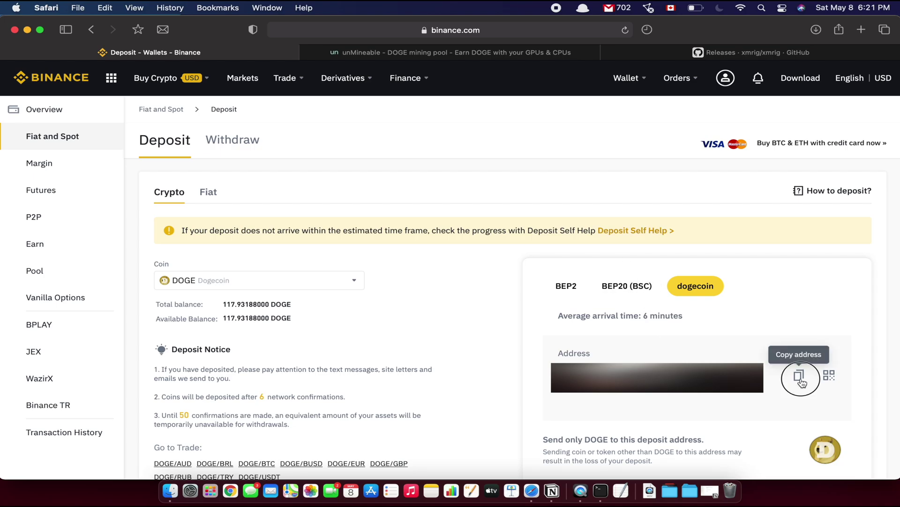
left_click(417, 52)
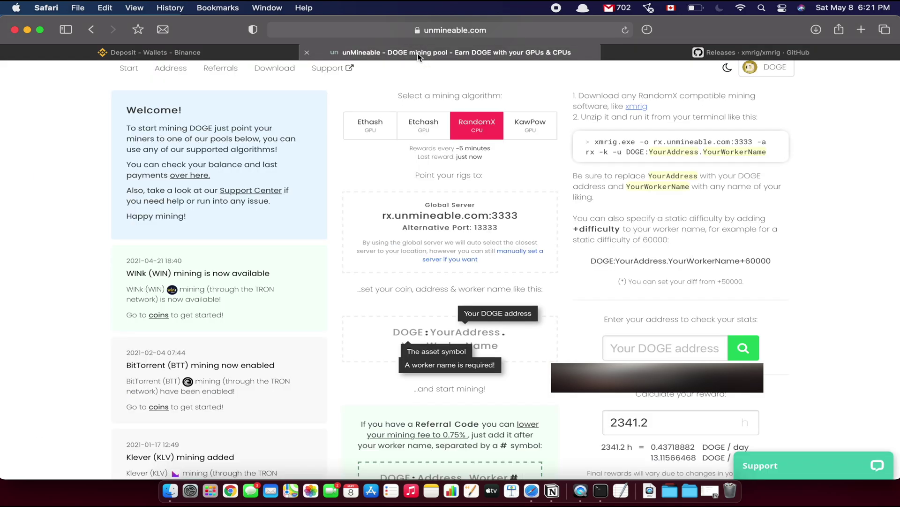
Step: Look up stats for the pasted DOGE address and review the 0.03274792 DOGE balance
left_click(649, 349)
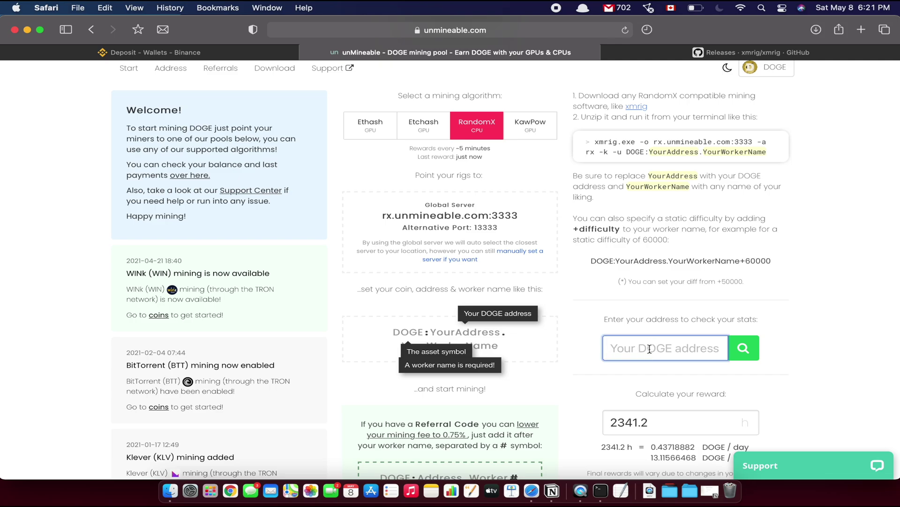
key("super+v")
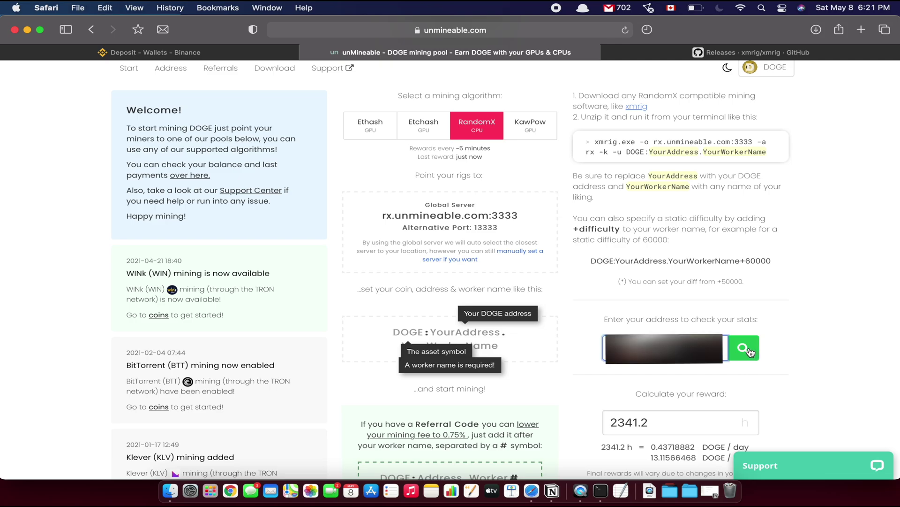
left_click(747, 348)
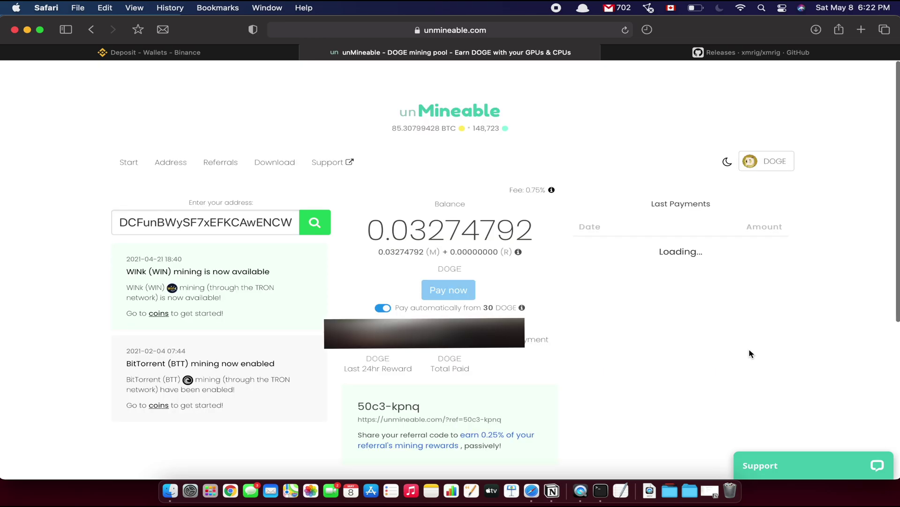
scroll(602, 326, "down", 1)
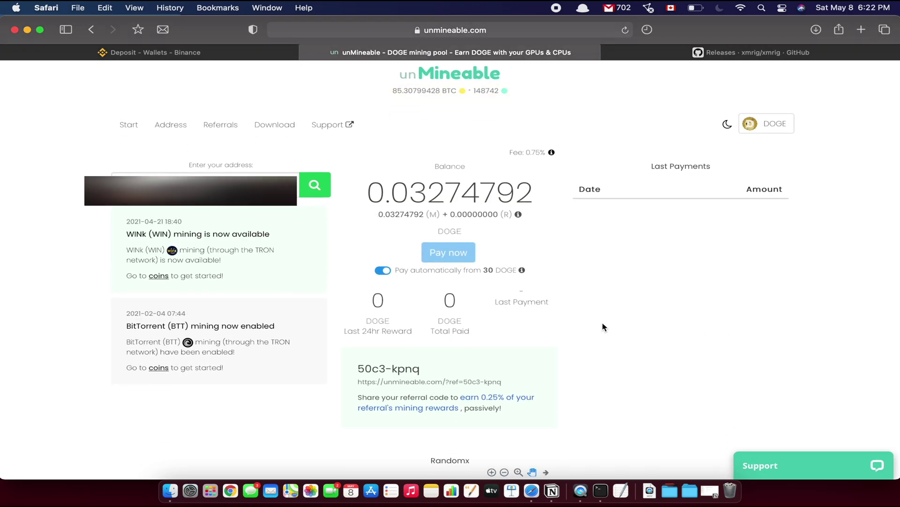
left_click_drag(369, 184, 533, 188)
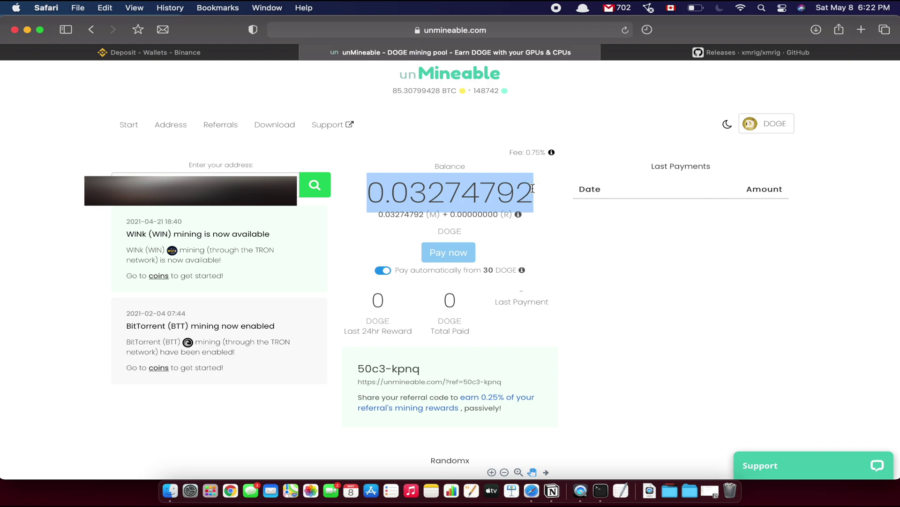
scroll(559, 277, "up", 1)
left_click(562, 276)
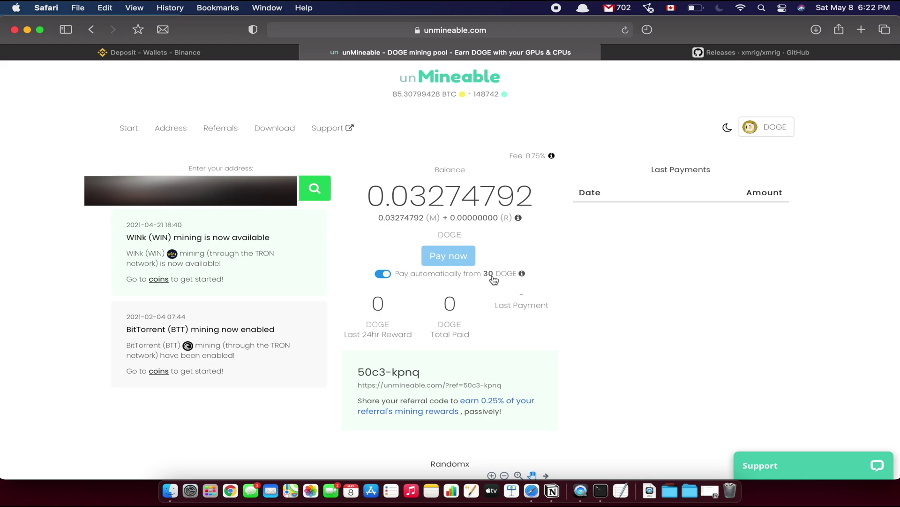
scroll(493, 279, "down", 1)
scroll(491, 281, "down", 1)
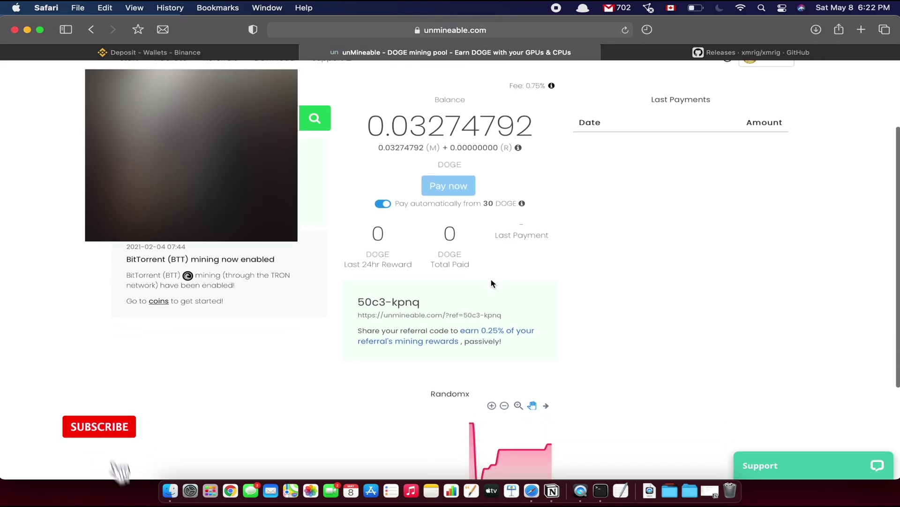
scroll(492, 283, "down", 3)
scroll(491, 281, "up", 5)
scroll(491, 282, "up", 2)
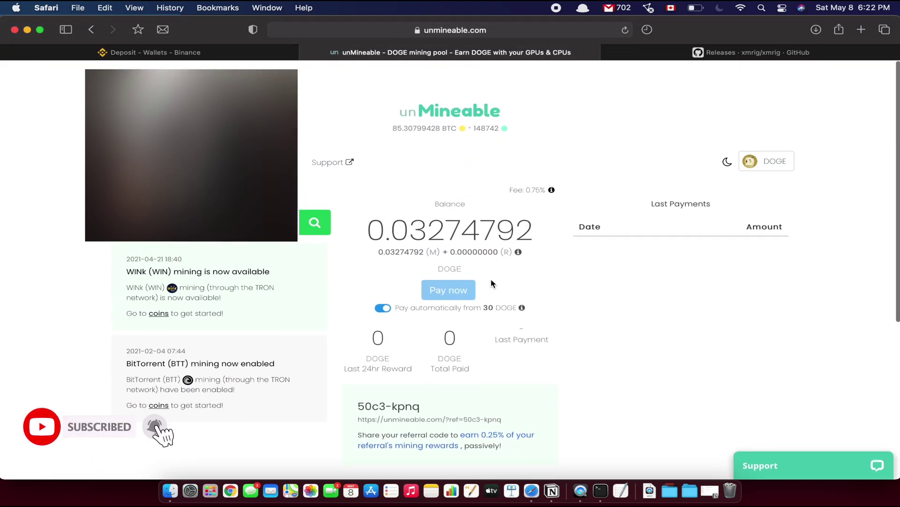